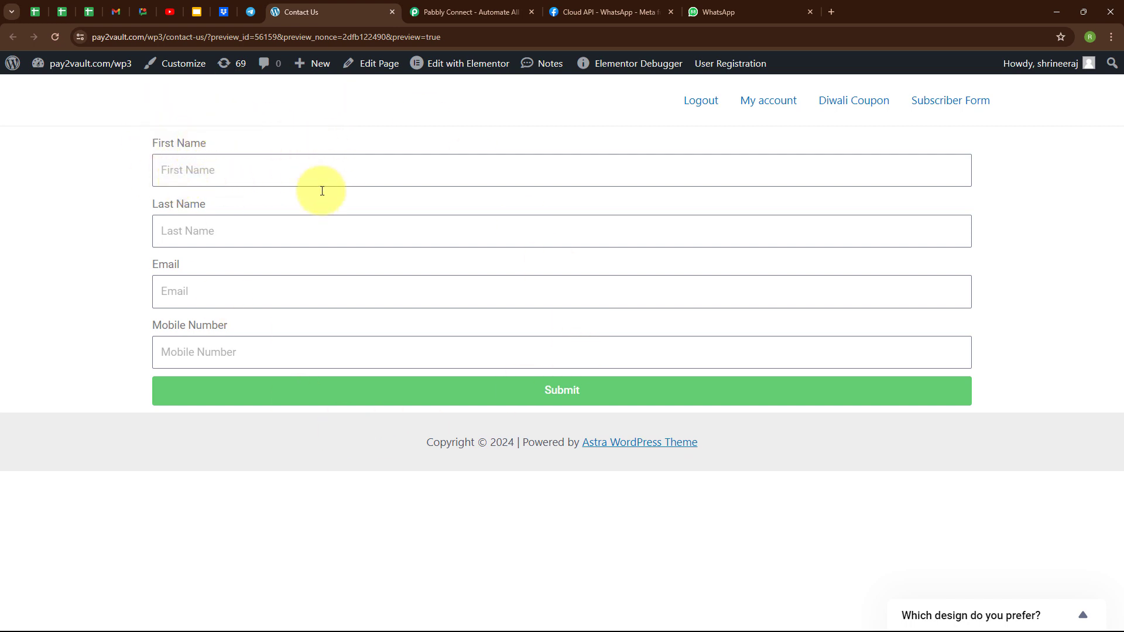
Fill the contact form with First Name 'Test', Last Name 'User', a test e-mail and mobile number
left_click(196, 167)
type("Te")
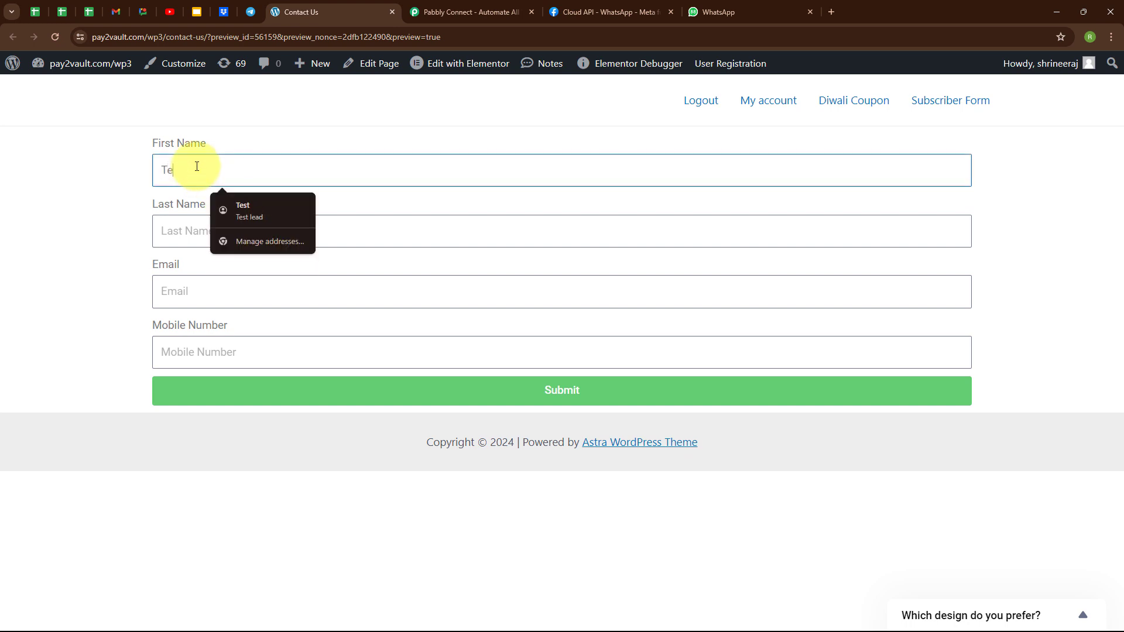
type("st")
left_click(186, 226)
type("Use")
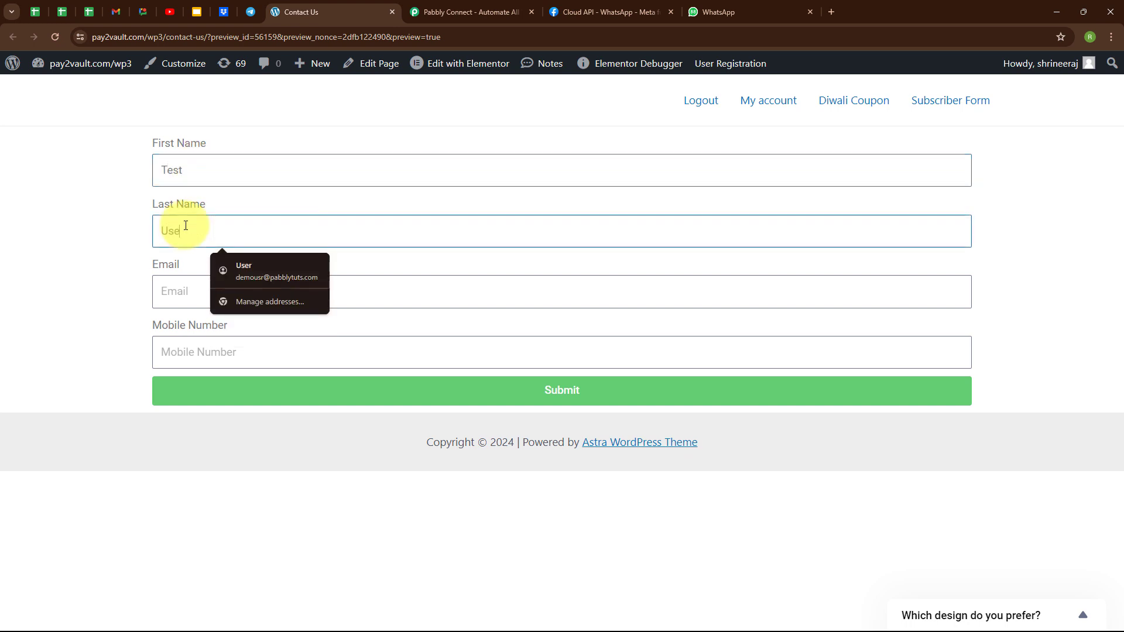
type("r")
left_click(174, 298)
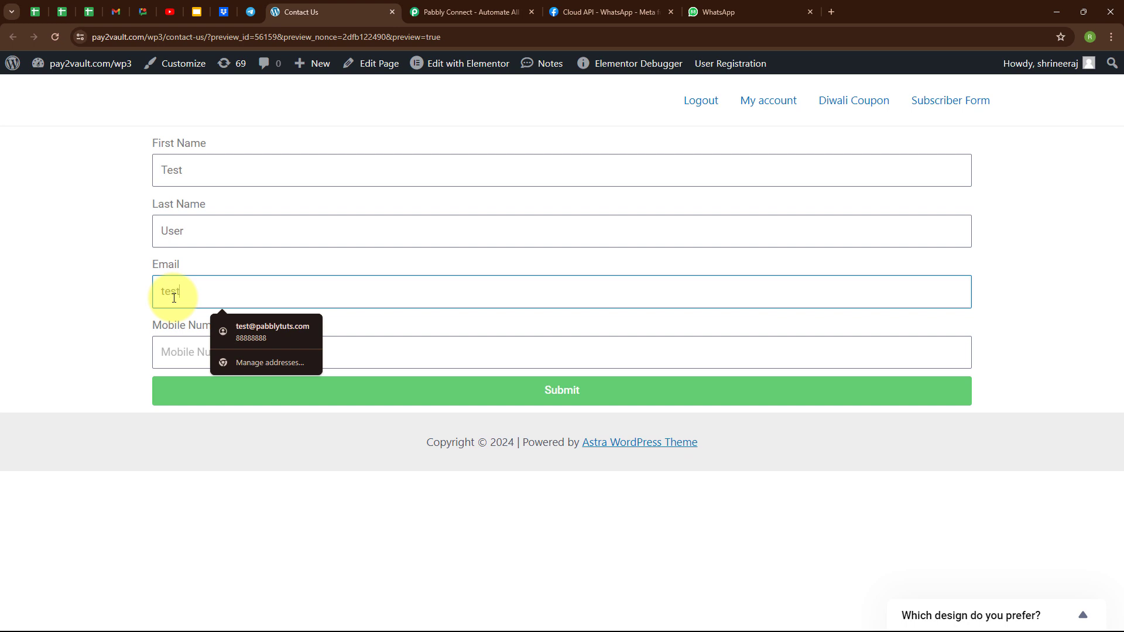
left_click(164, 353)
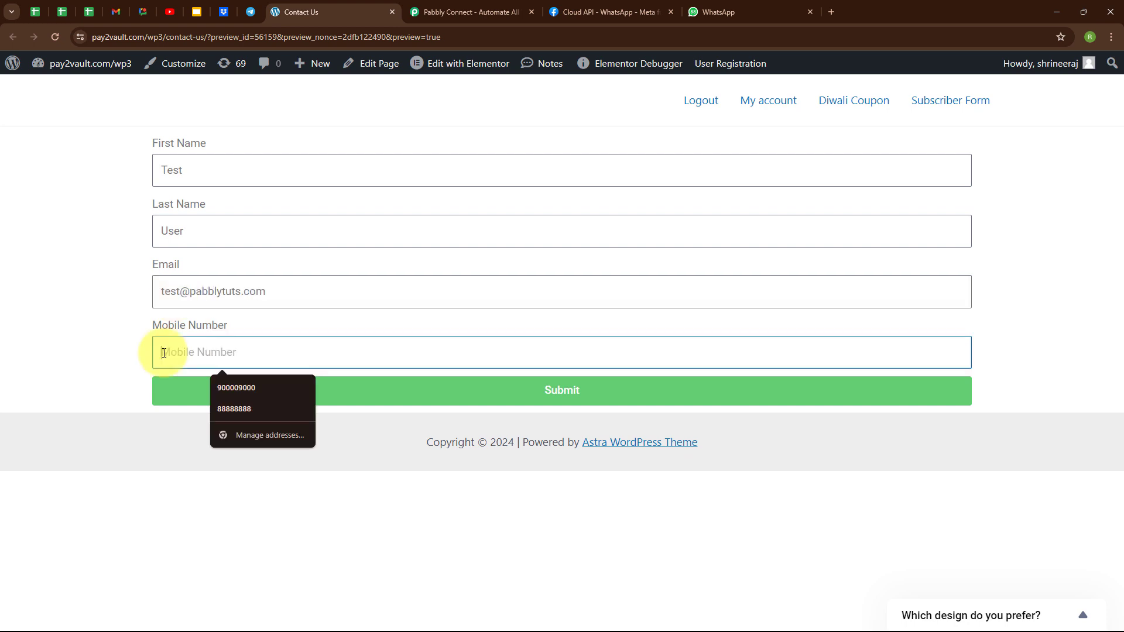
type("+")
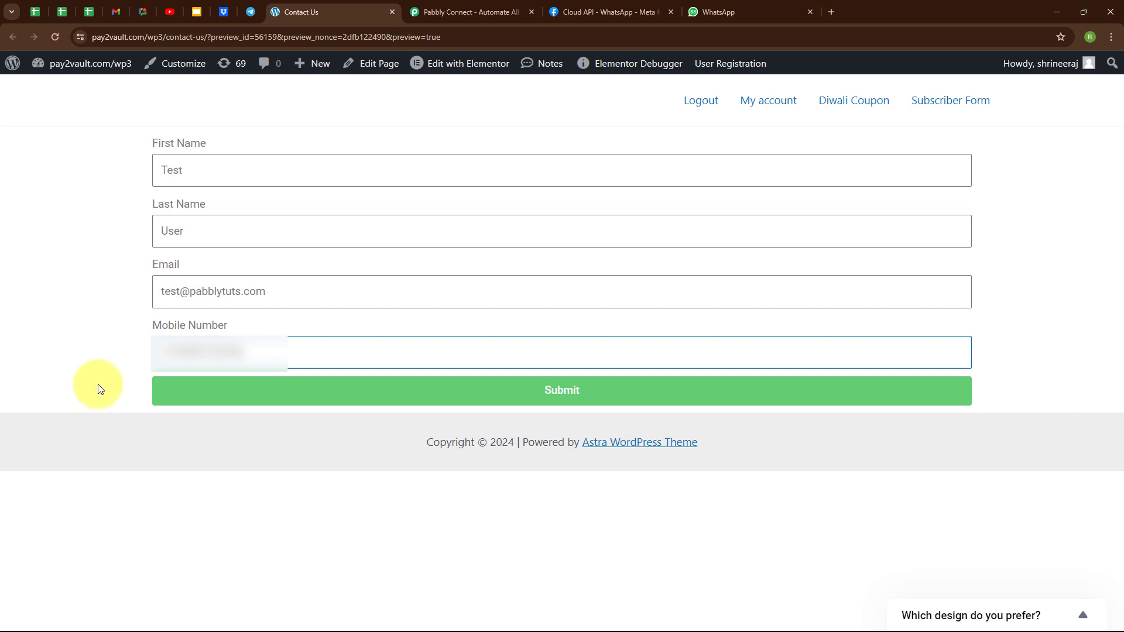
Submit the form, check its success message, and switch to WhatsApp Web
left_click(567, 393)
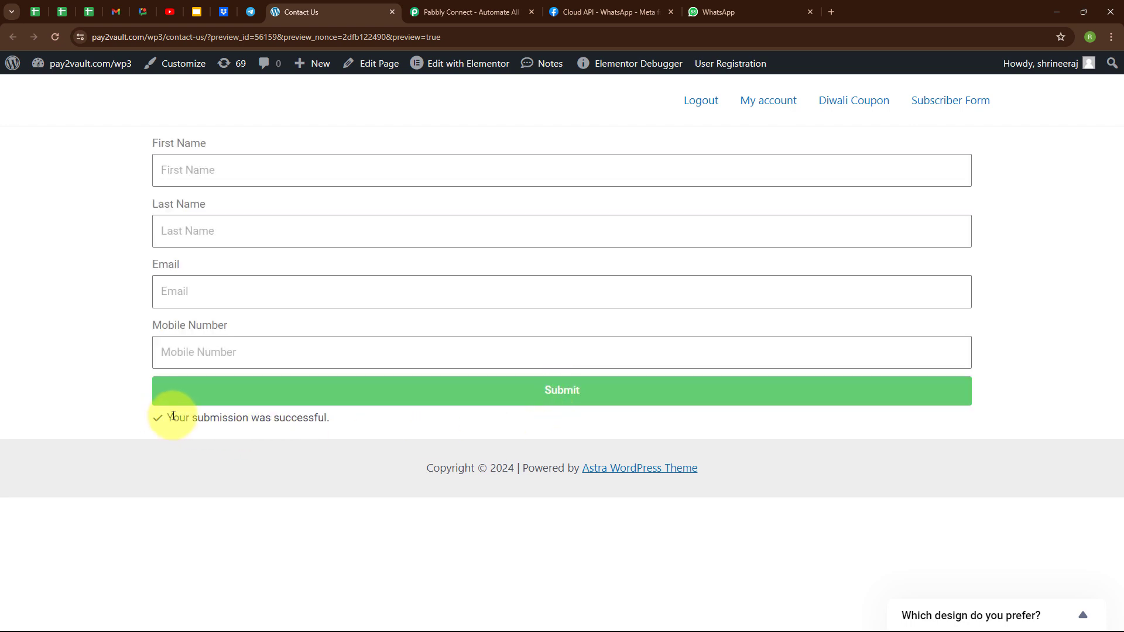
left_click_drag(170, 417, 377, 440)
left_click(378, 441)
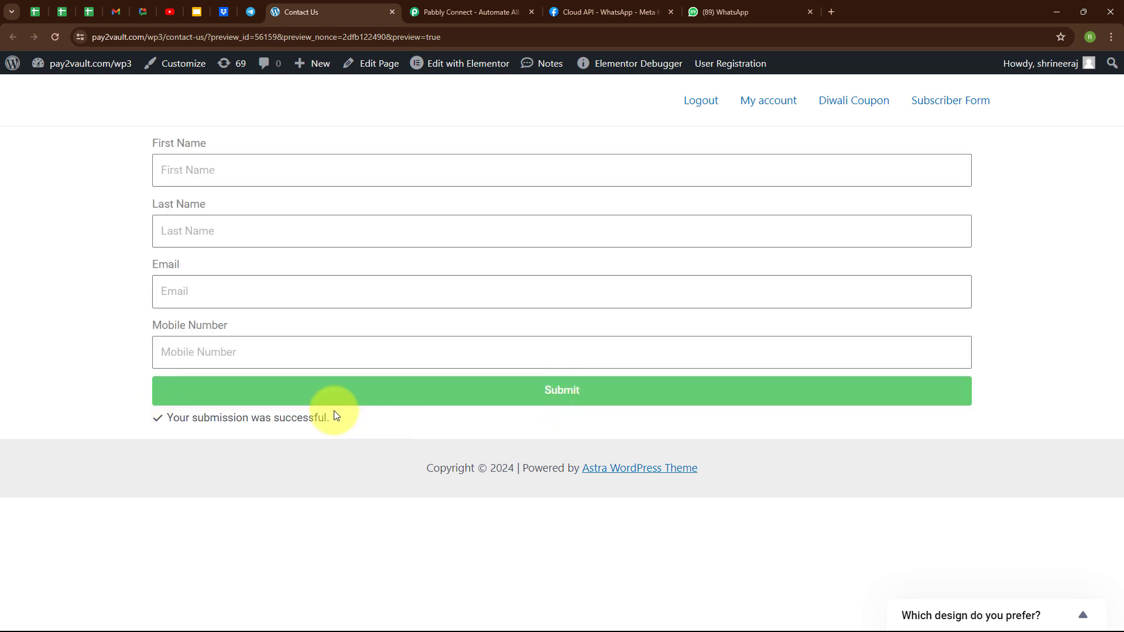
left_click(723, 12)
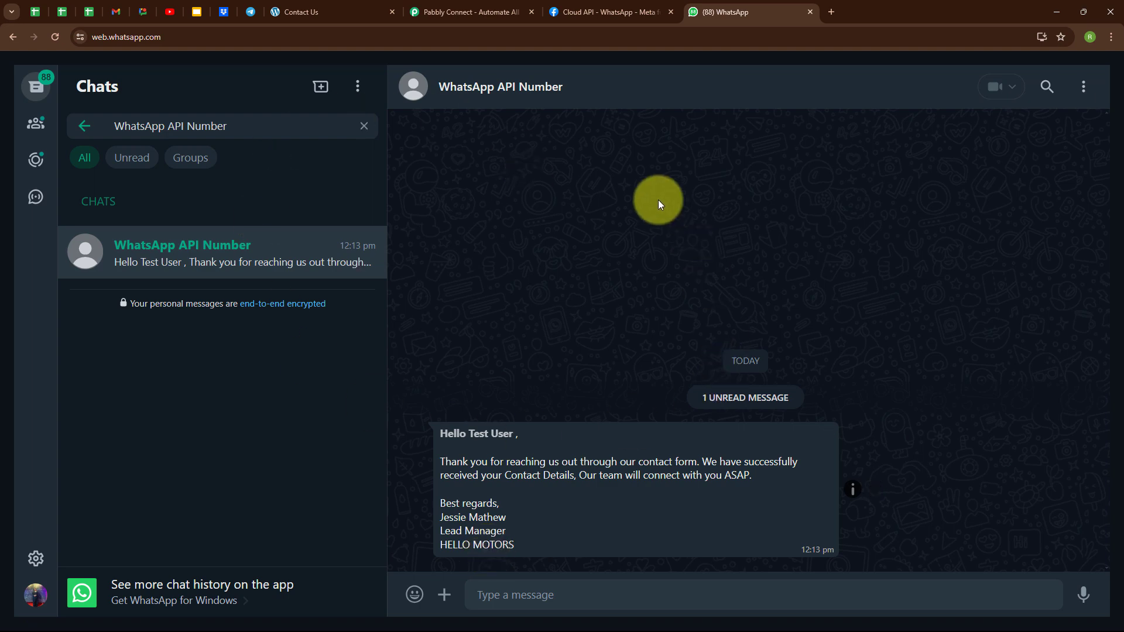
After reading Test User's thank-you reply from the WhatsApp API Number, go to the Pabbly Connect tab
left_click(462, 7)
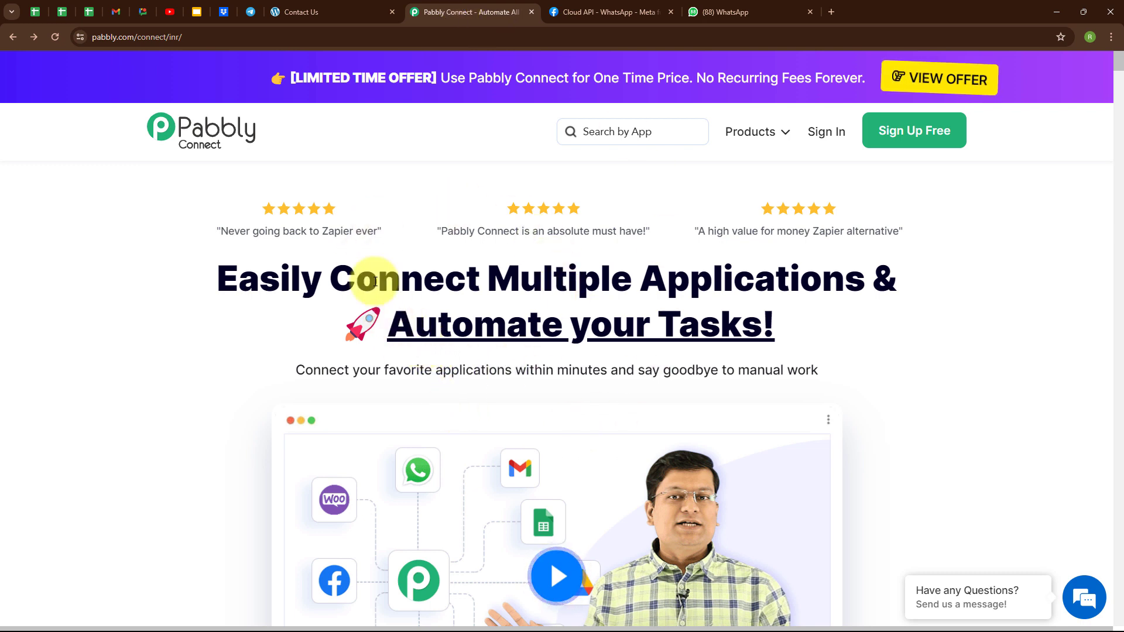
Sign in to the Pabbly account from the Pabbly Connect page
left_click(228, 36)
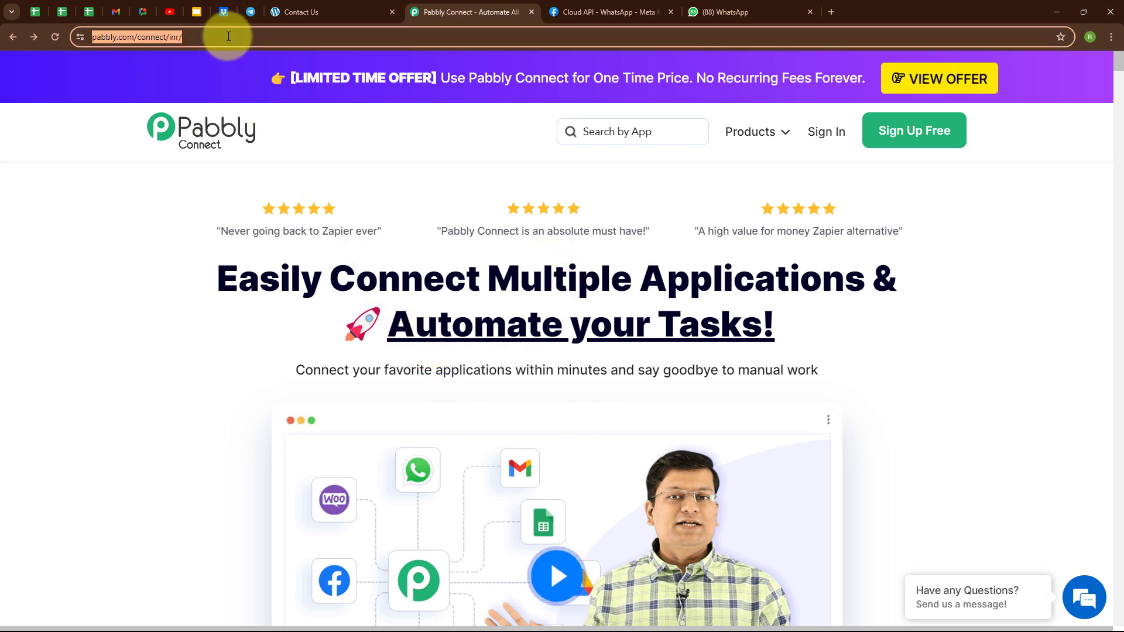
left_click(309, 167)
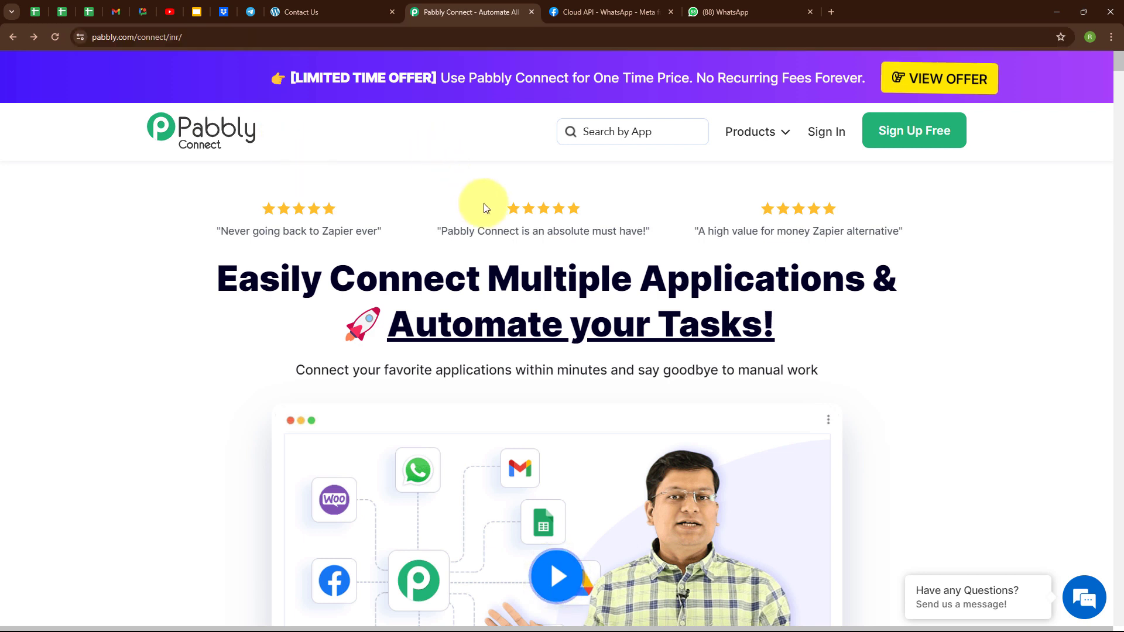
left_click(831, 134)
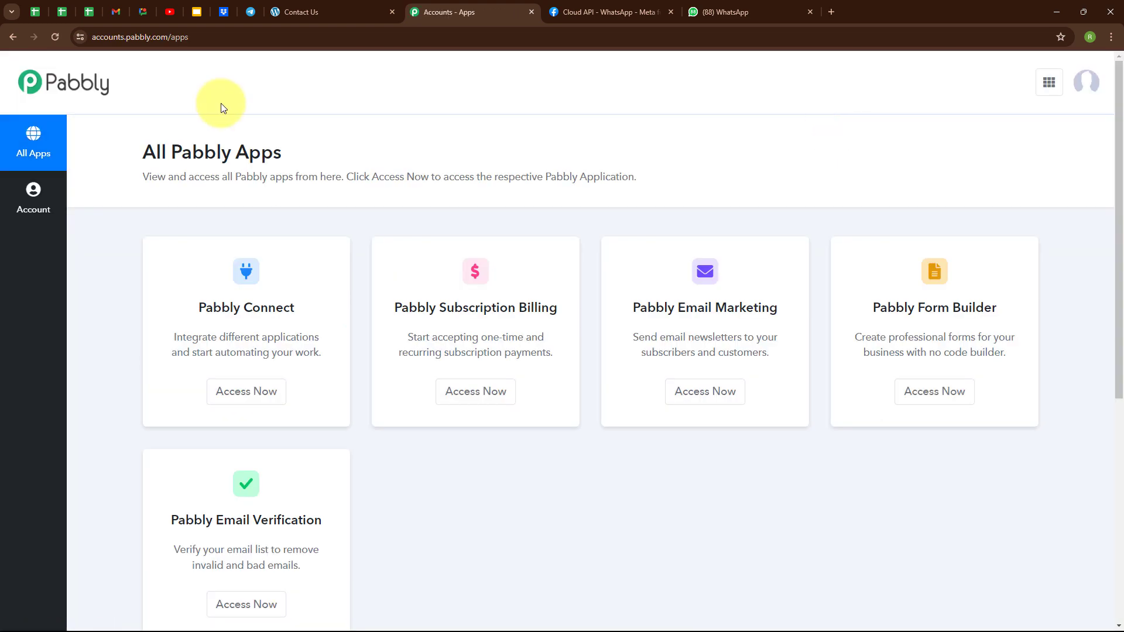
Launch Pabbly Connect from the All Pabbly Apps page to reach its dashboard
left_click_drag(143, 152, 353, 149)
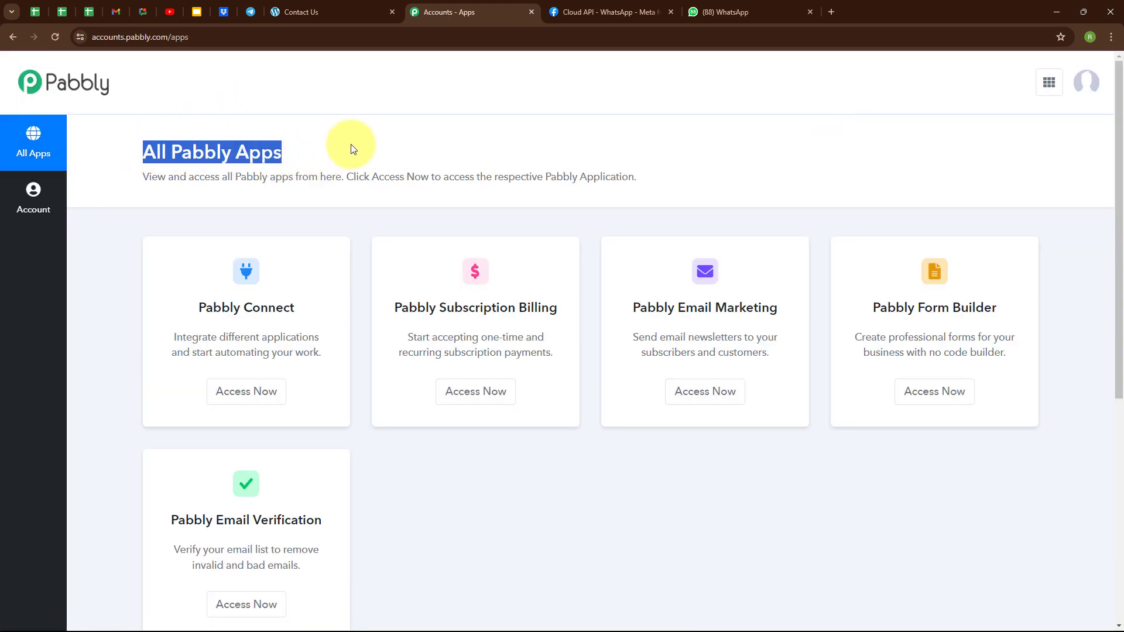
left_click(353, 149)
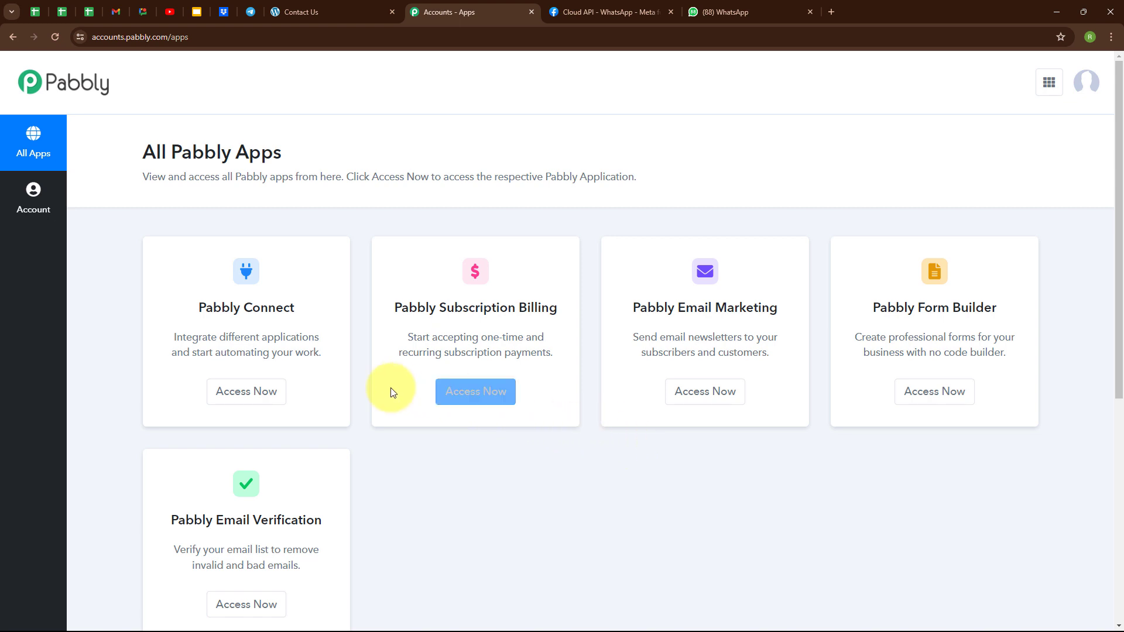
left_click(258, 389)
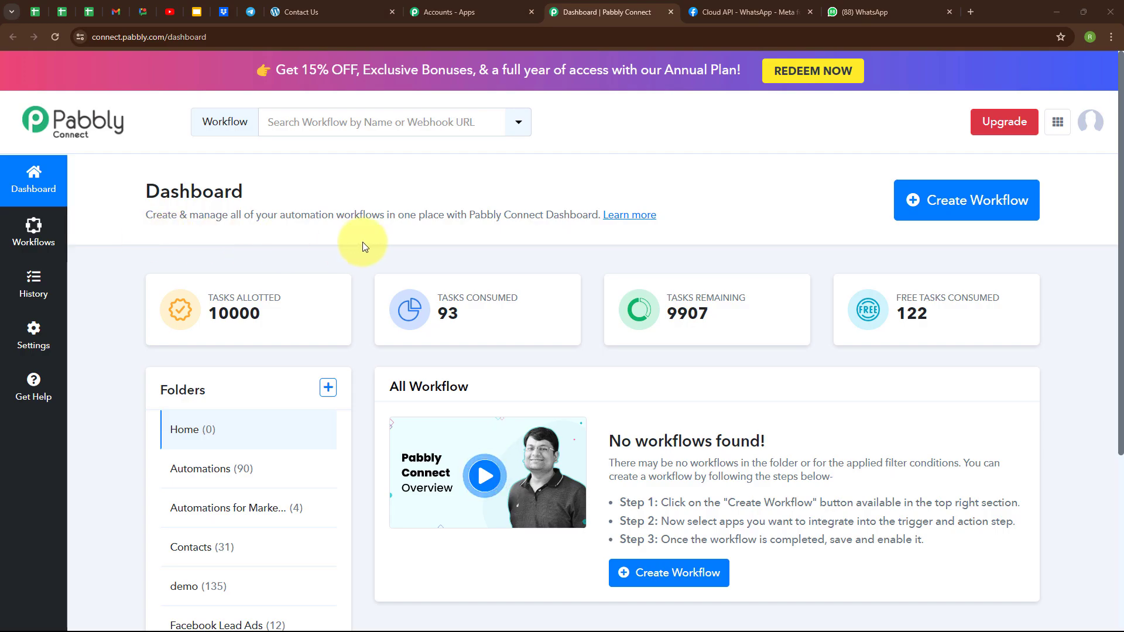
Create workflow 'Send WhatsApp Notification for Website Form Submission' in the Automations folder using the pasted name
left_click(939, 211)
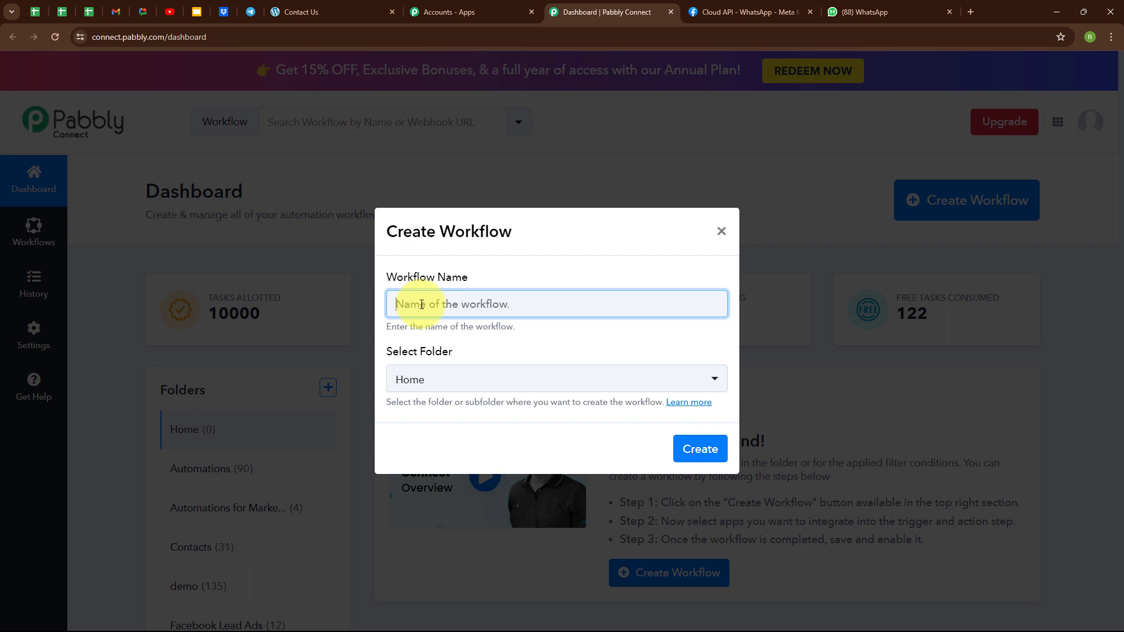
type("Send WhatsApp Notification for Website Form Submission")
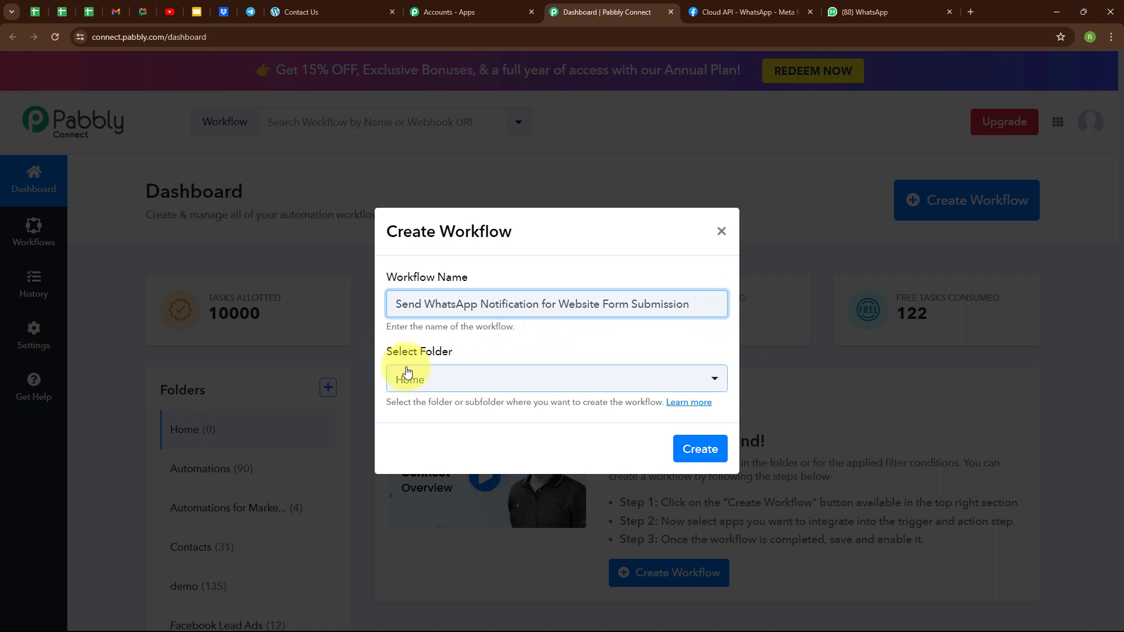
left_click(515, 390)
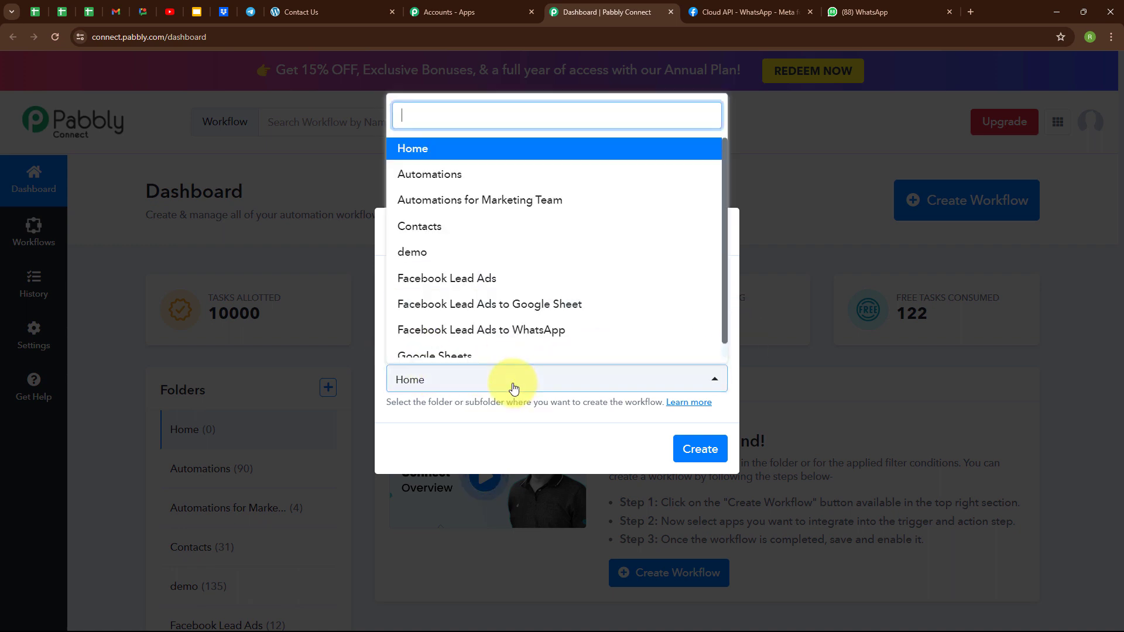
left_click(448, 175)
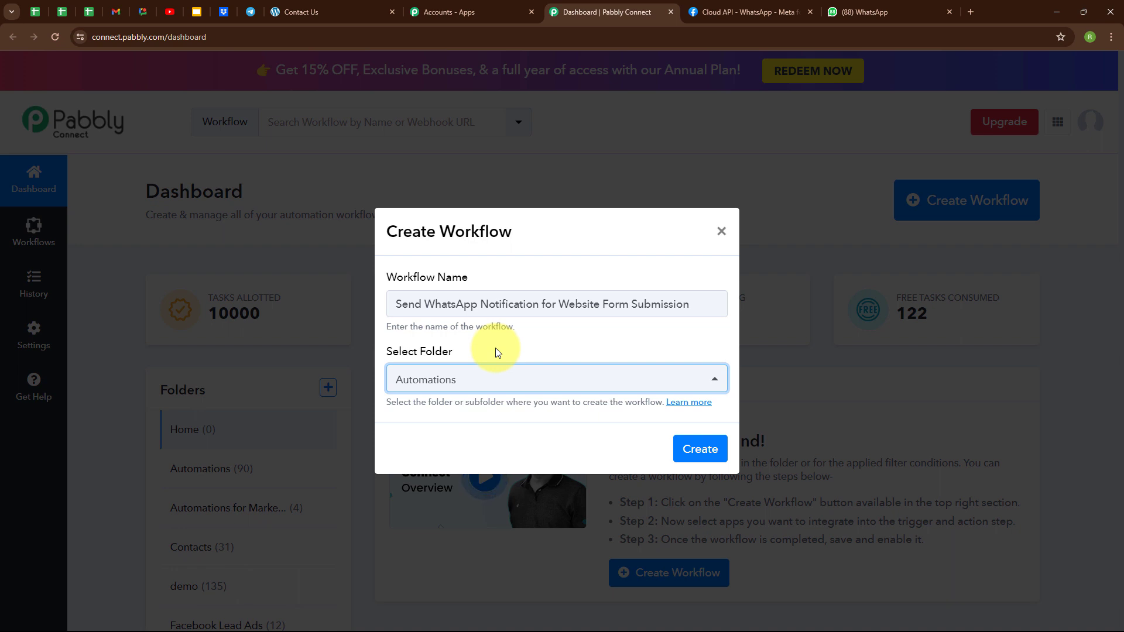
left_click(496, 436)
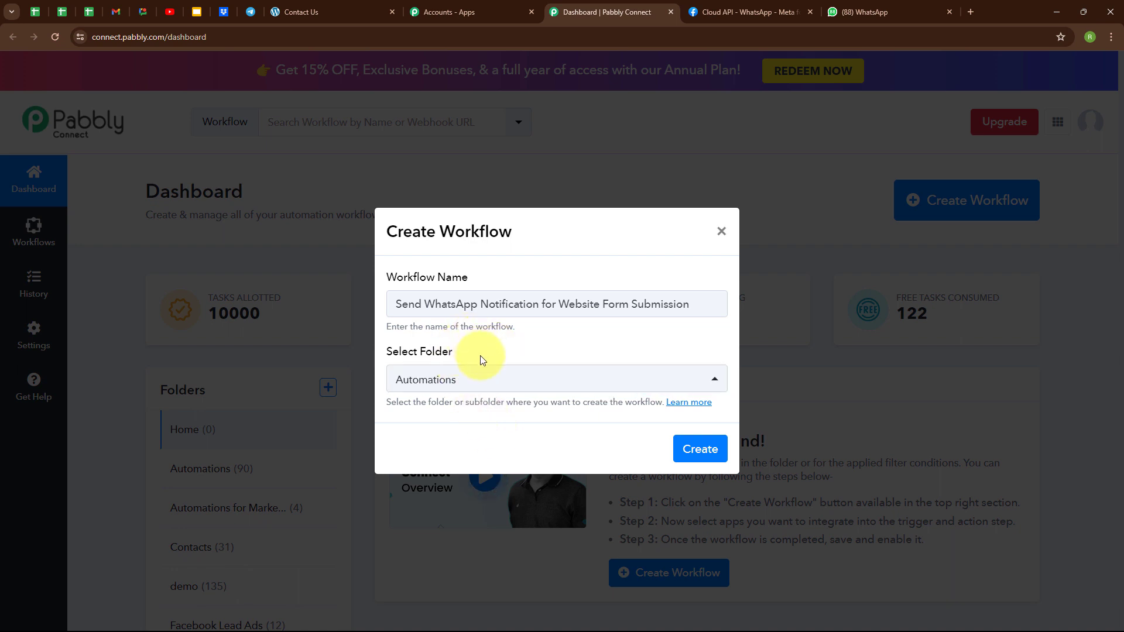
left_click(688, 465)
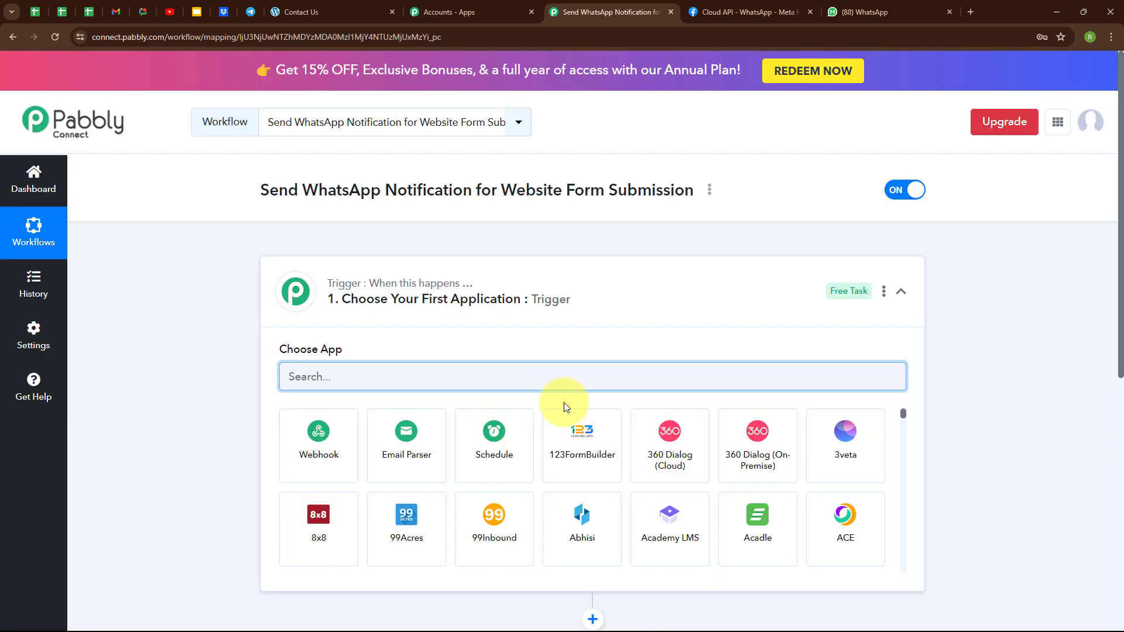
Collapse and re-expand the trigger step so the app list (Webhook, Email Parser, Schedule) appears
left_click(901, 292)
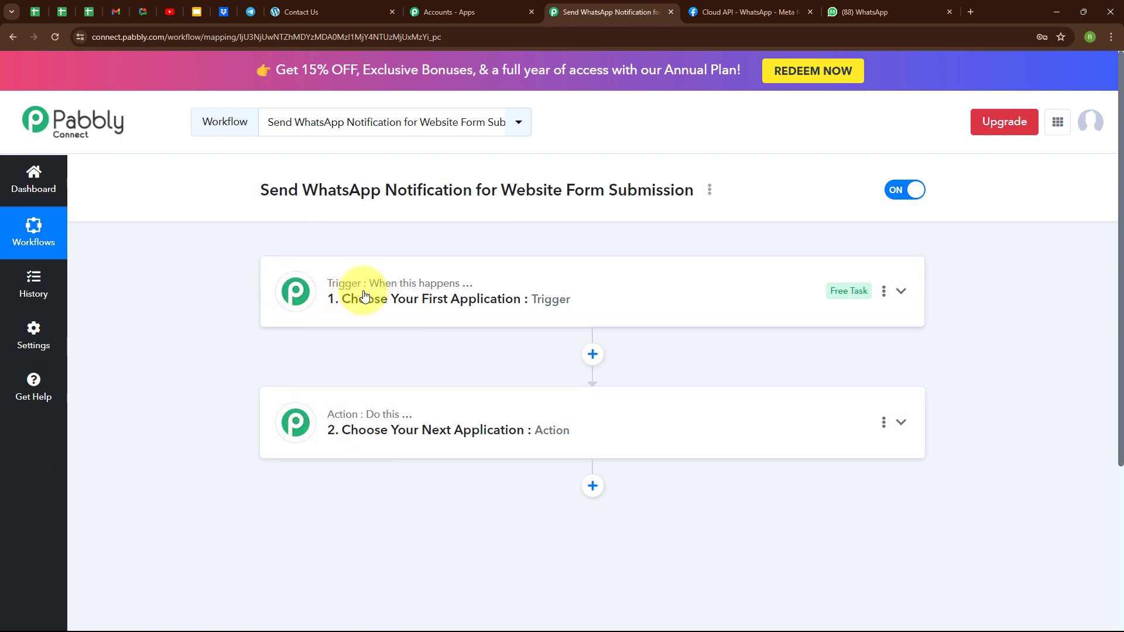
mouse_move(407, 417)
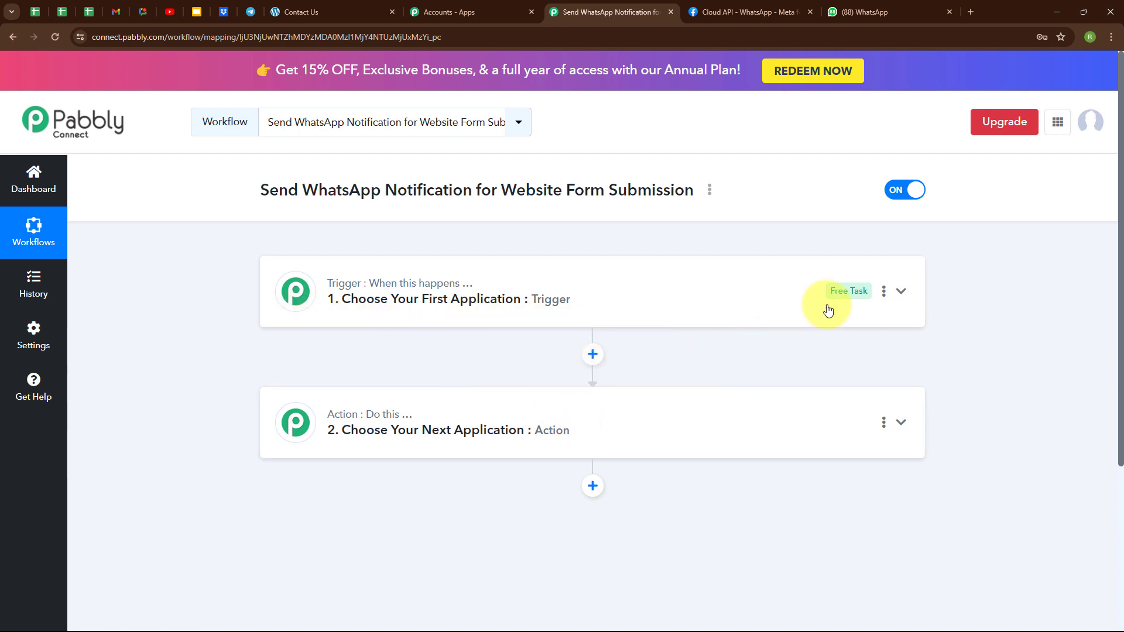
left_click(900, 291)
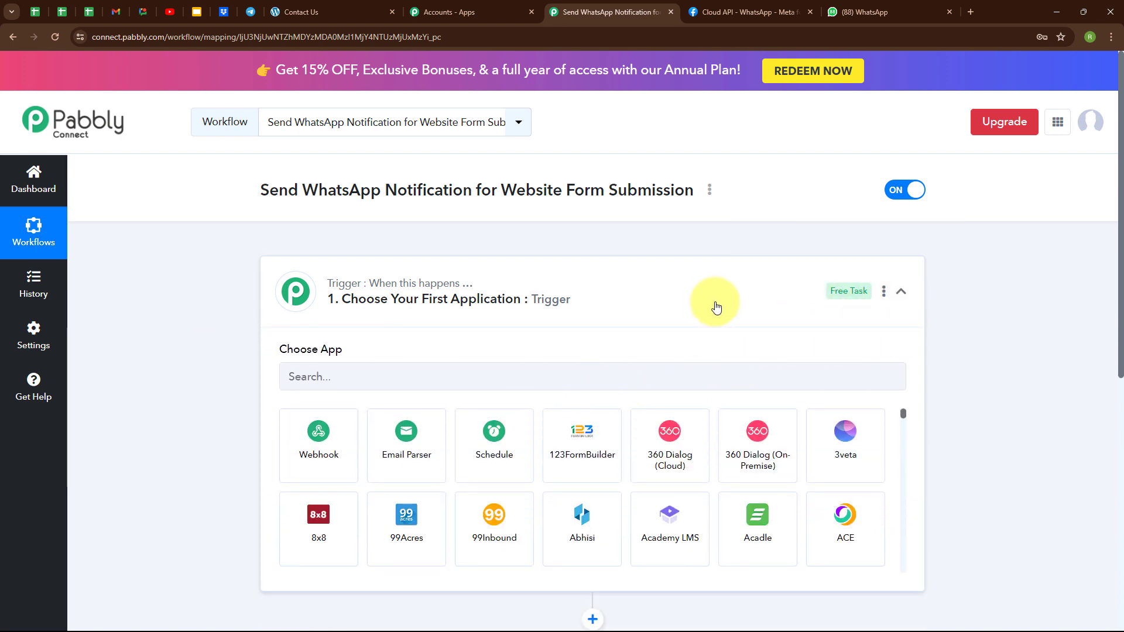
Set the trigger app to Elementor with the New Form Submission event
left_click(321, 372)
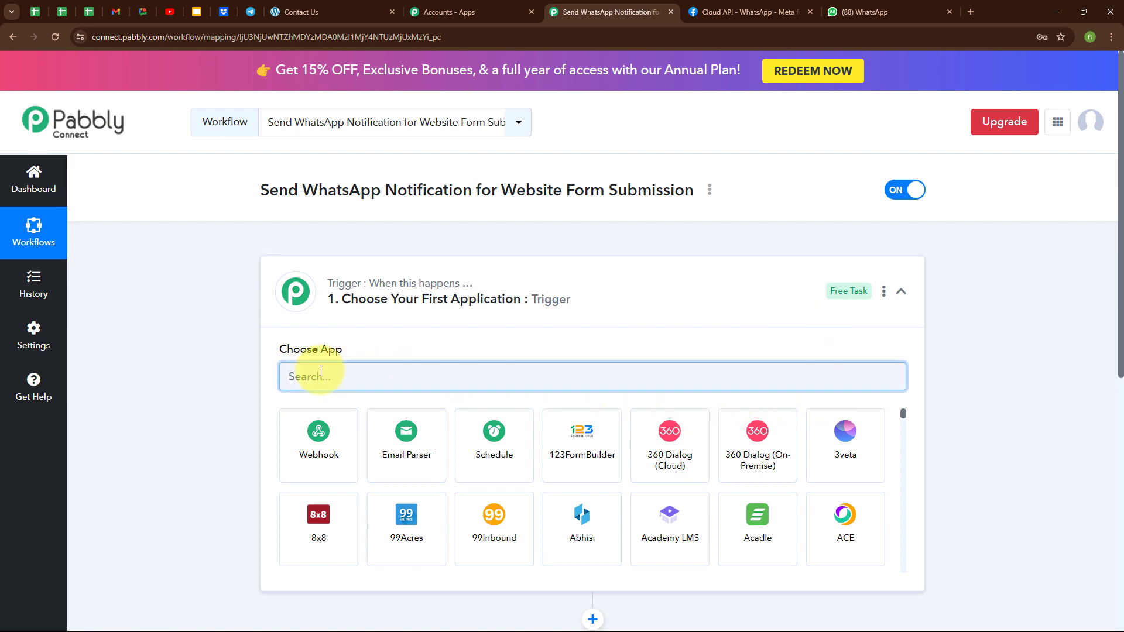
type("Ele")
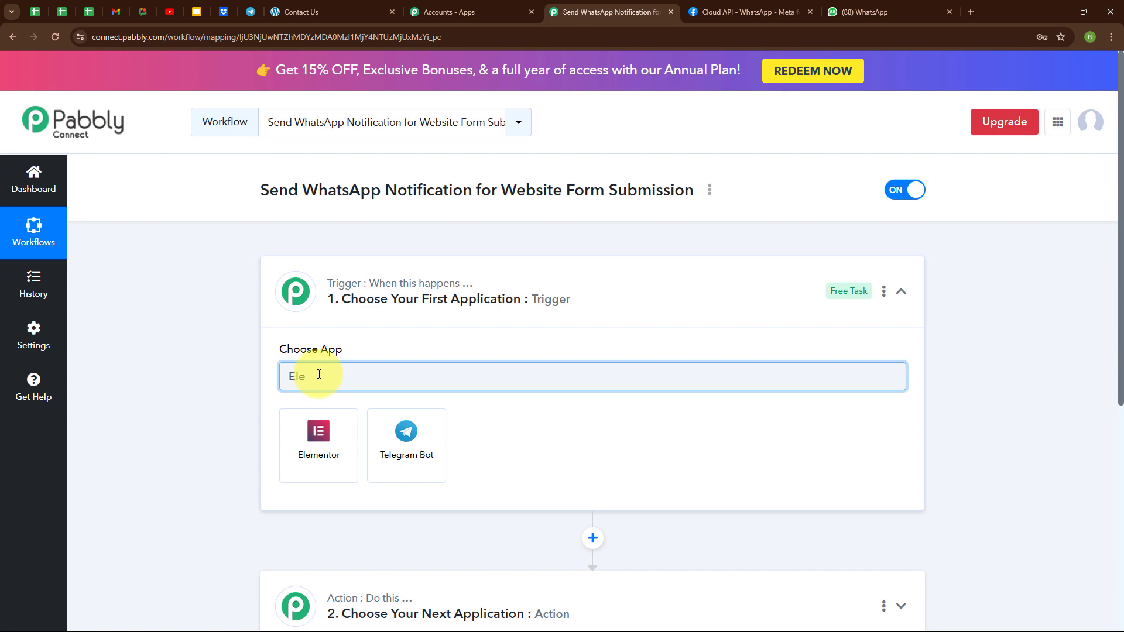
left_click(328, 448)
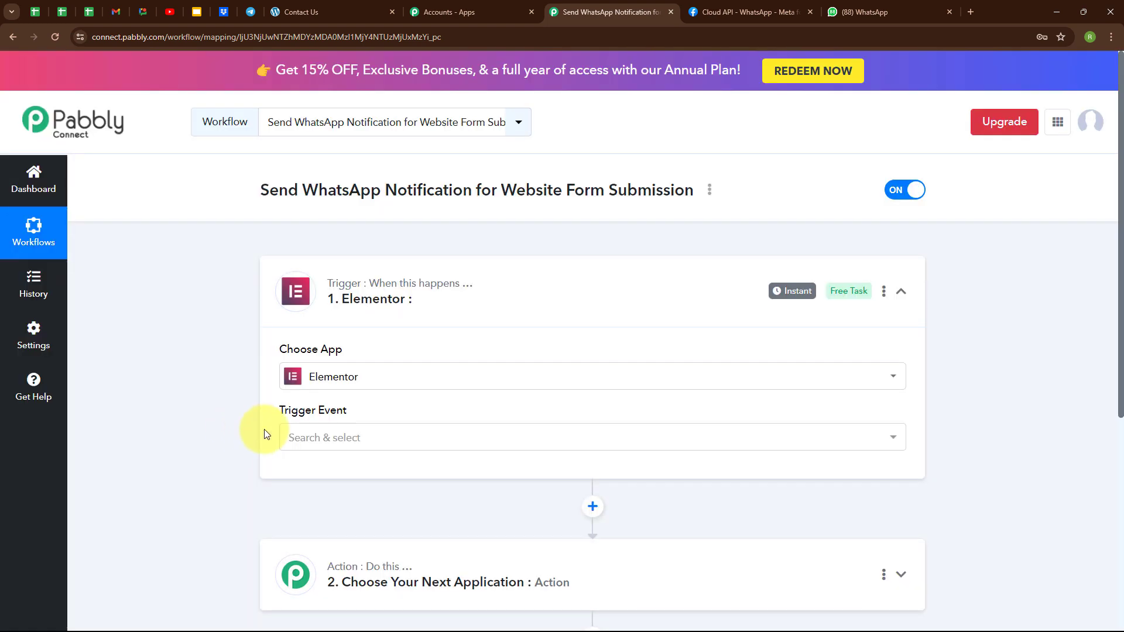
left_click(328, 437)
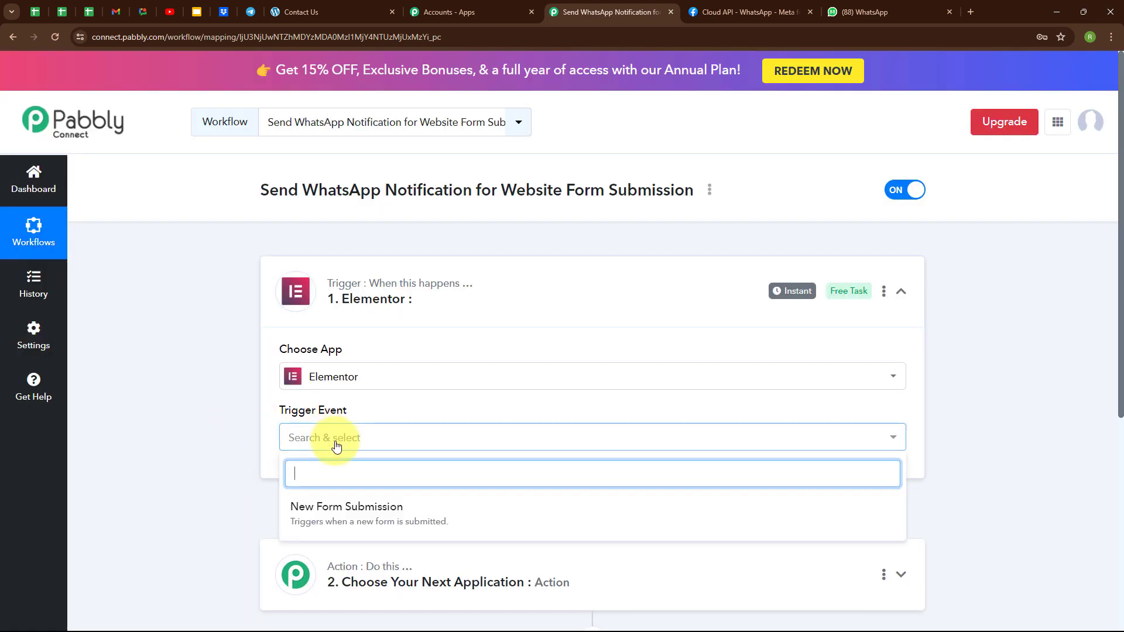
left_click(344, 514)
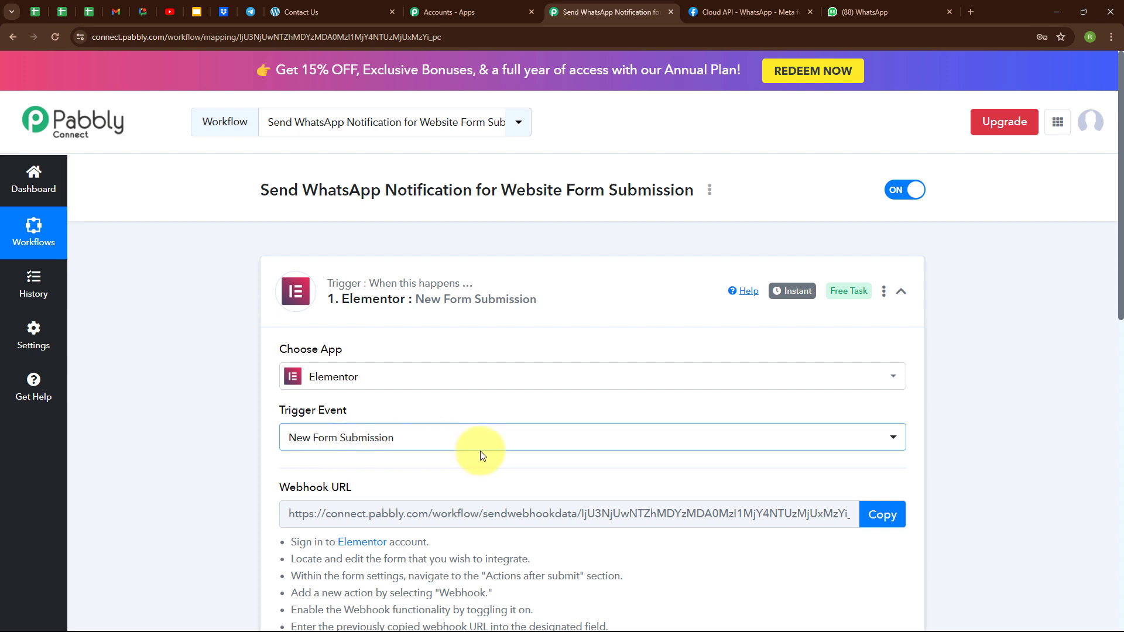
Scroll down to the generated webhook URL and read the setup instructions
scroll(477, 451, "down", 3)
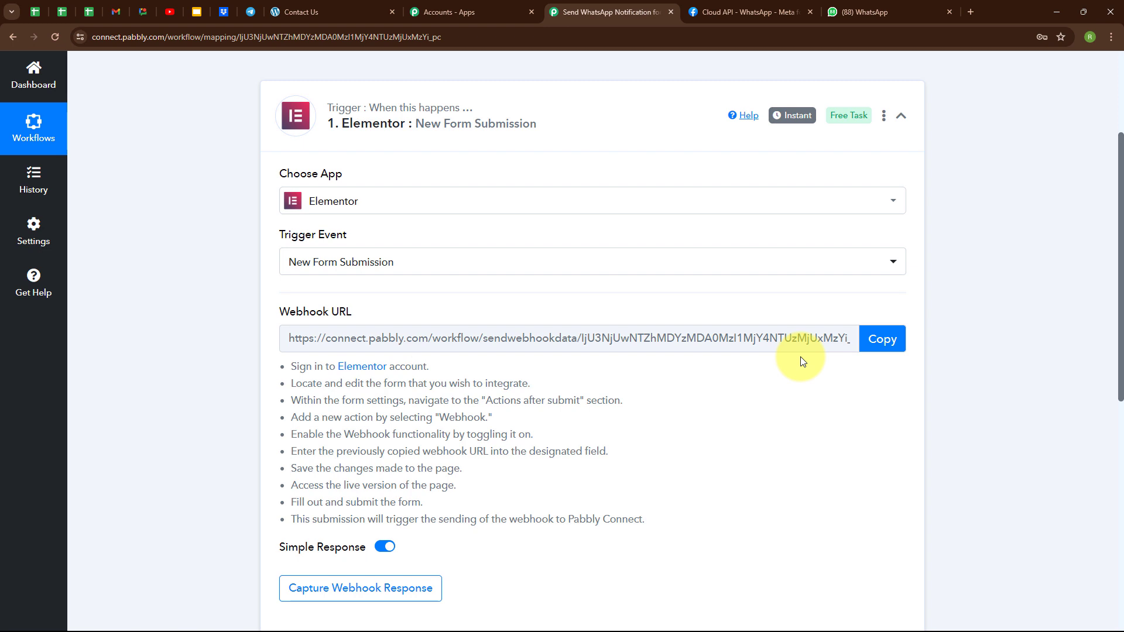
left_click_drag(284, 367, 608, 518)
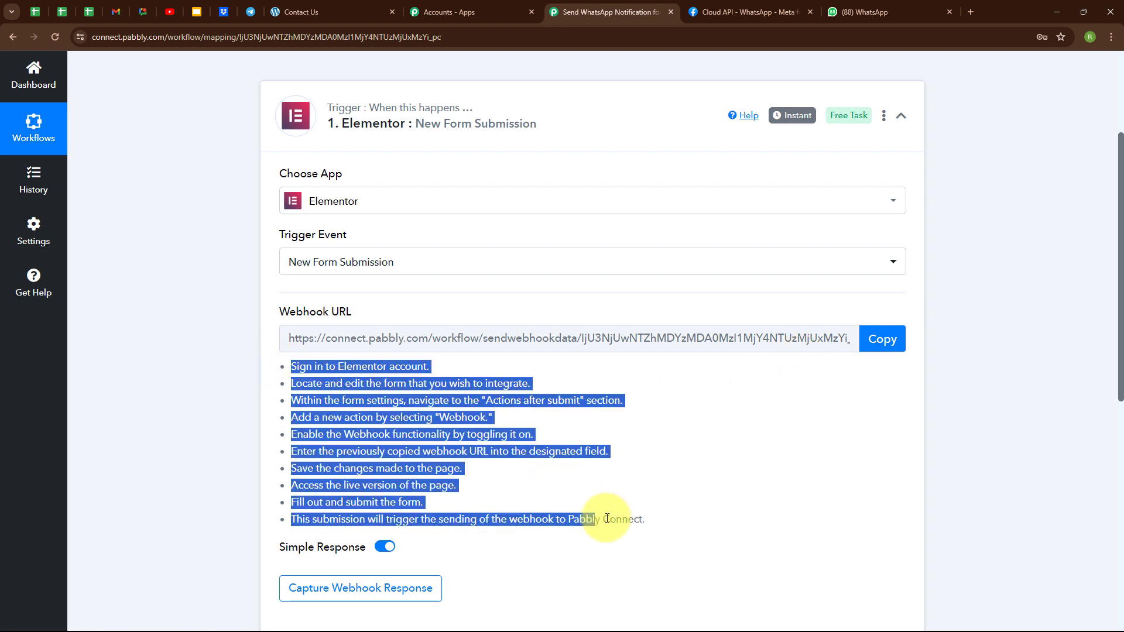
left_click(613, 476)
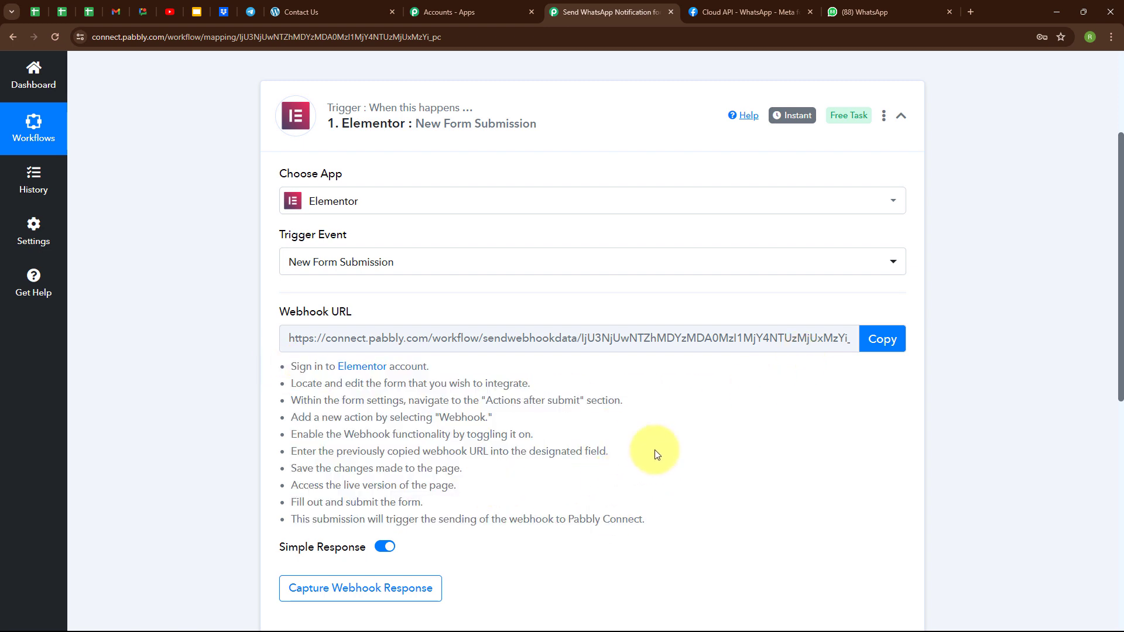
Switch to the WordPress Contact Us page preview showing the empty contact form
left_click(353, 6)
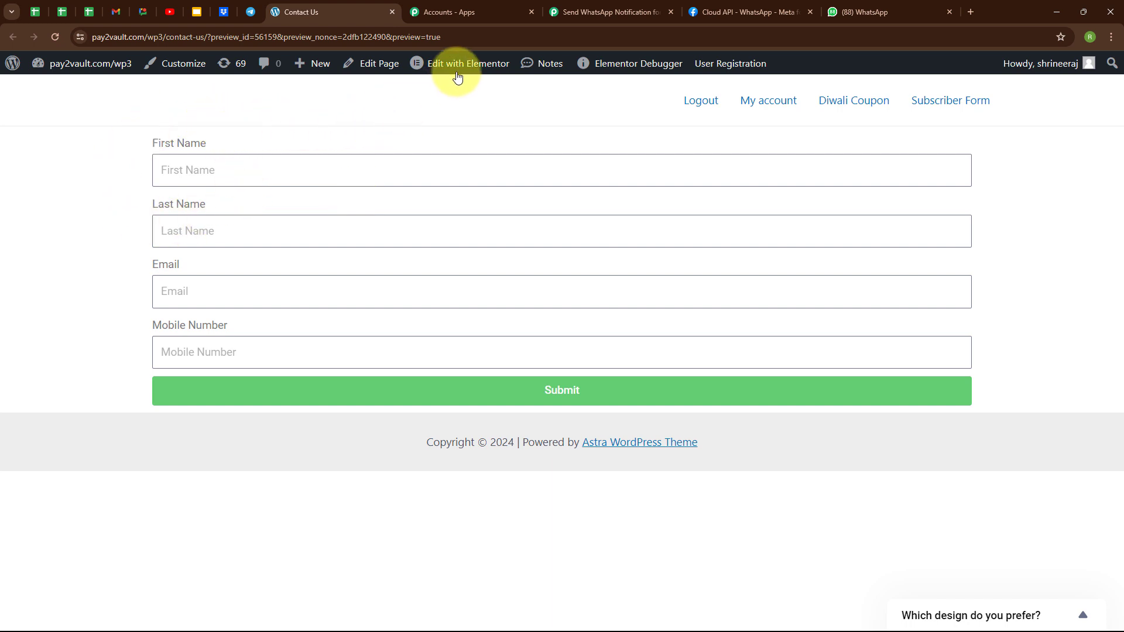
Open the Contact Us page in Elementor and select its contact form
mouse_move(462, 70)
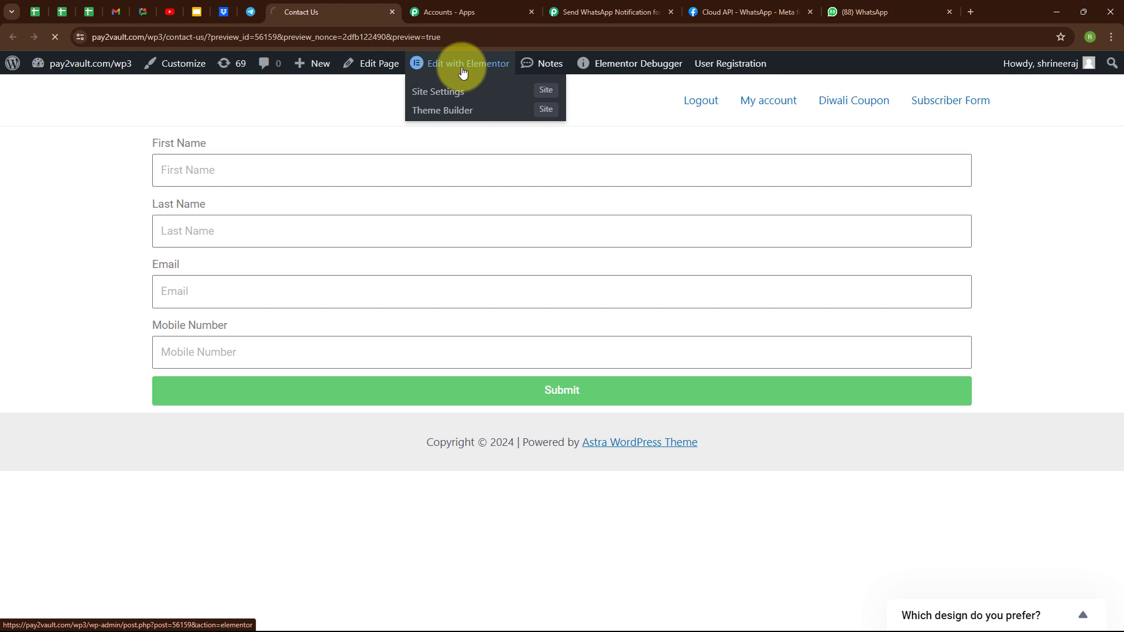
left_click(462, 70)
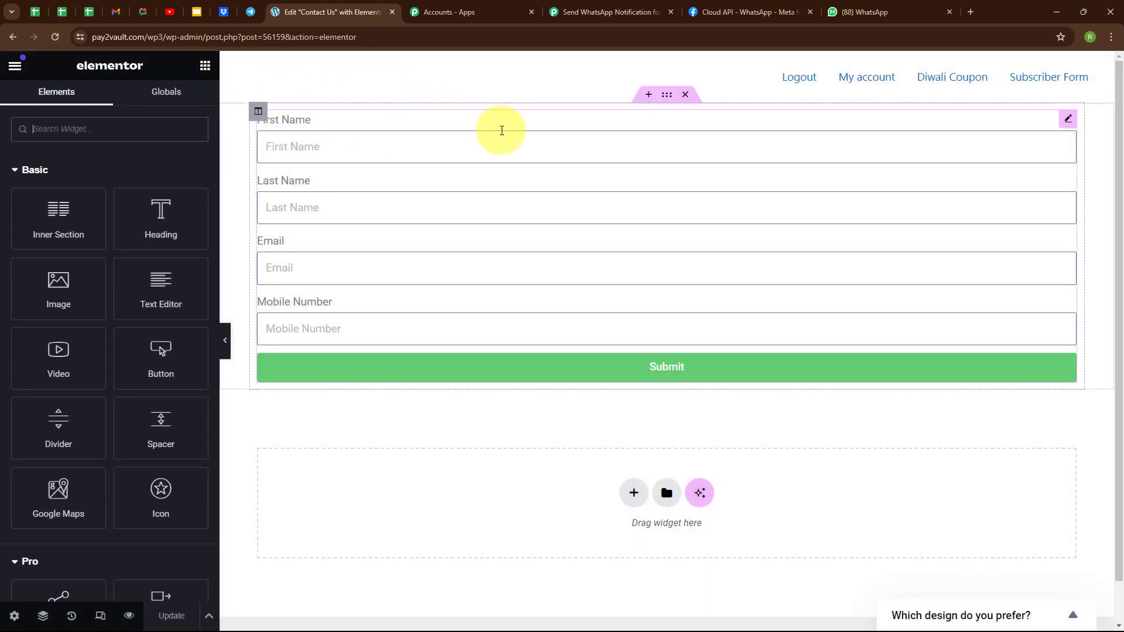
left_click(502, 130)
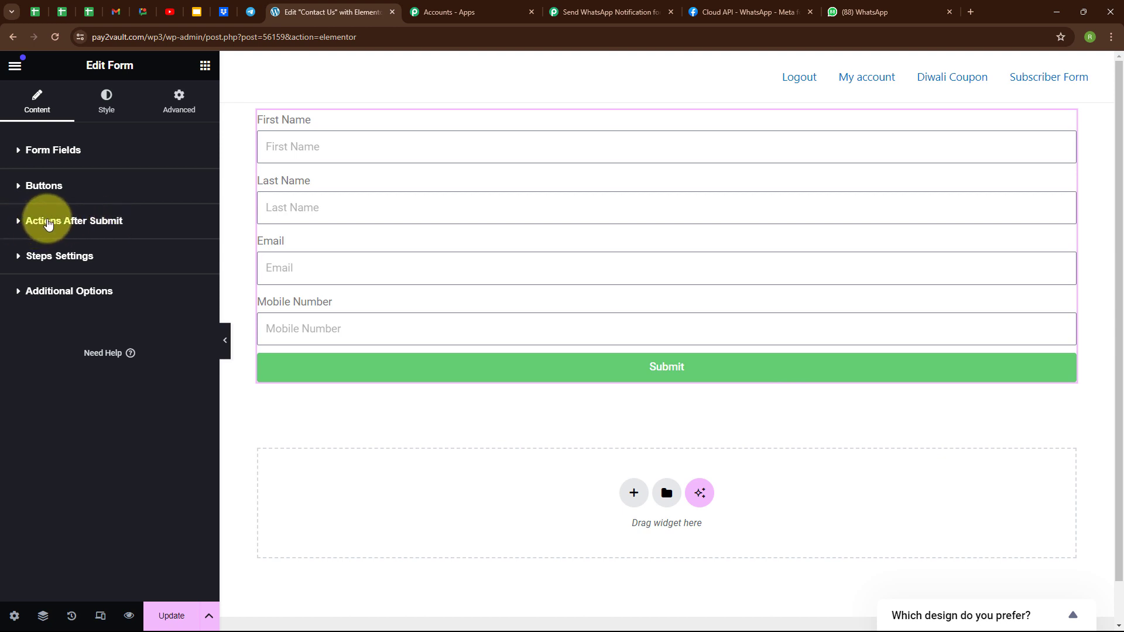
Add Webhook under Actions After Submit and expand the Webhook settings
left_click(48, 222)
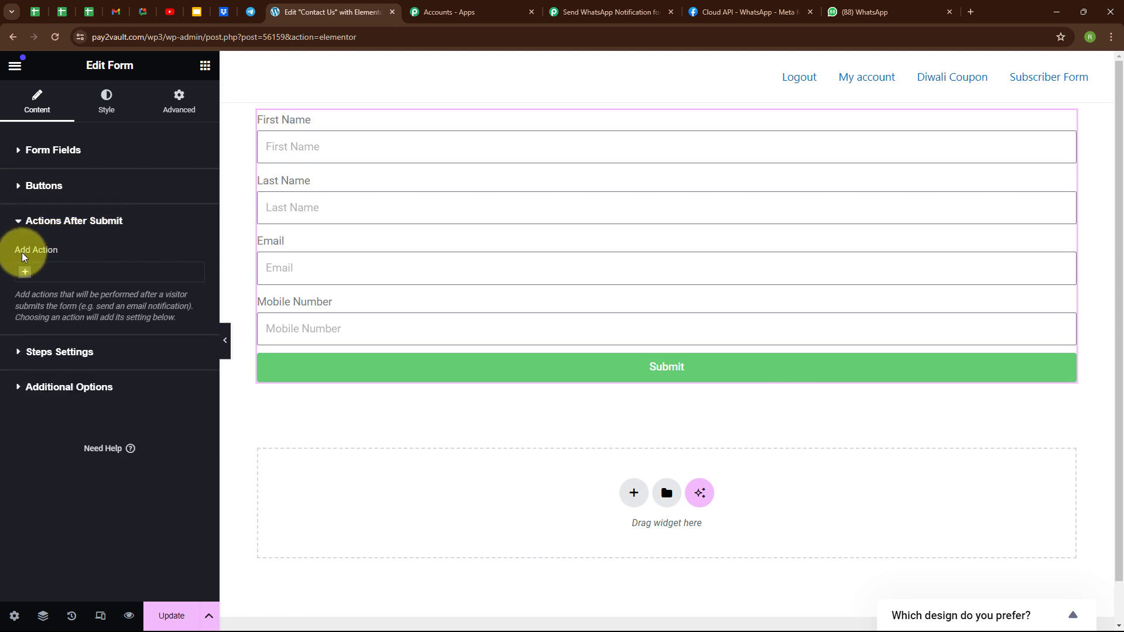
left_click(21, 279)
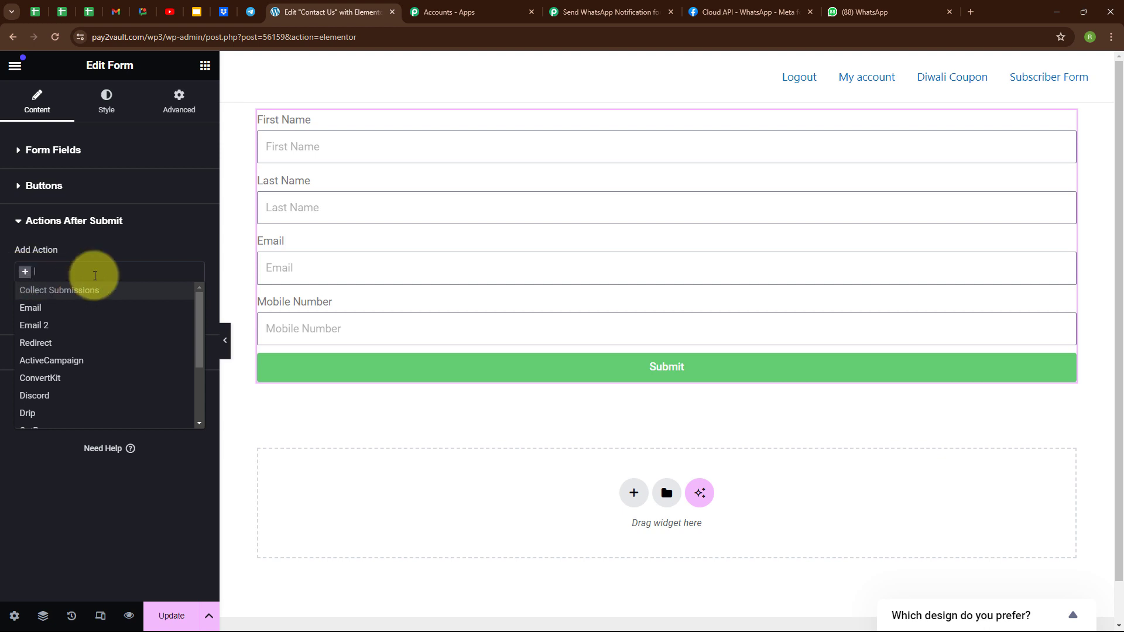
type("webh")
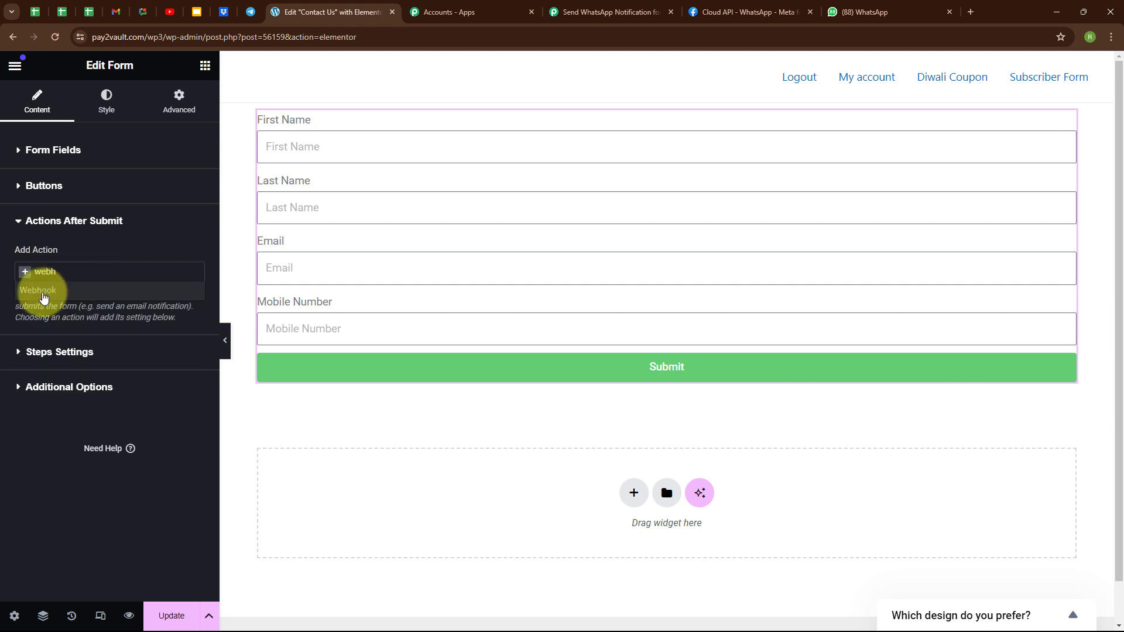
left_click(42, 295)
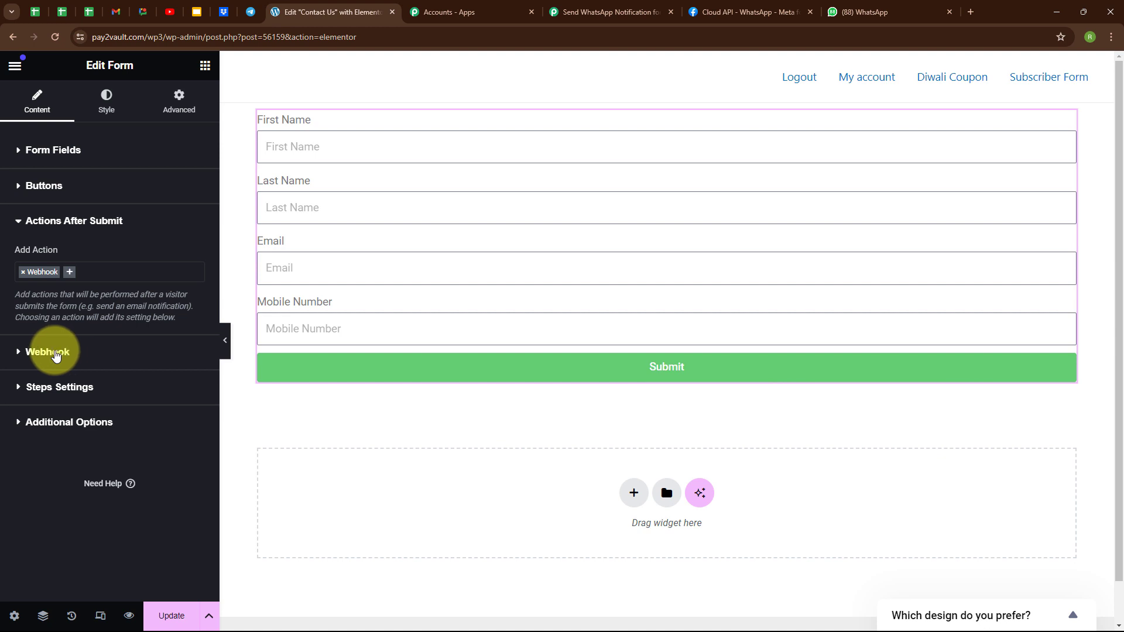
left_click(55, 354)
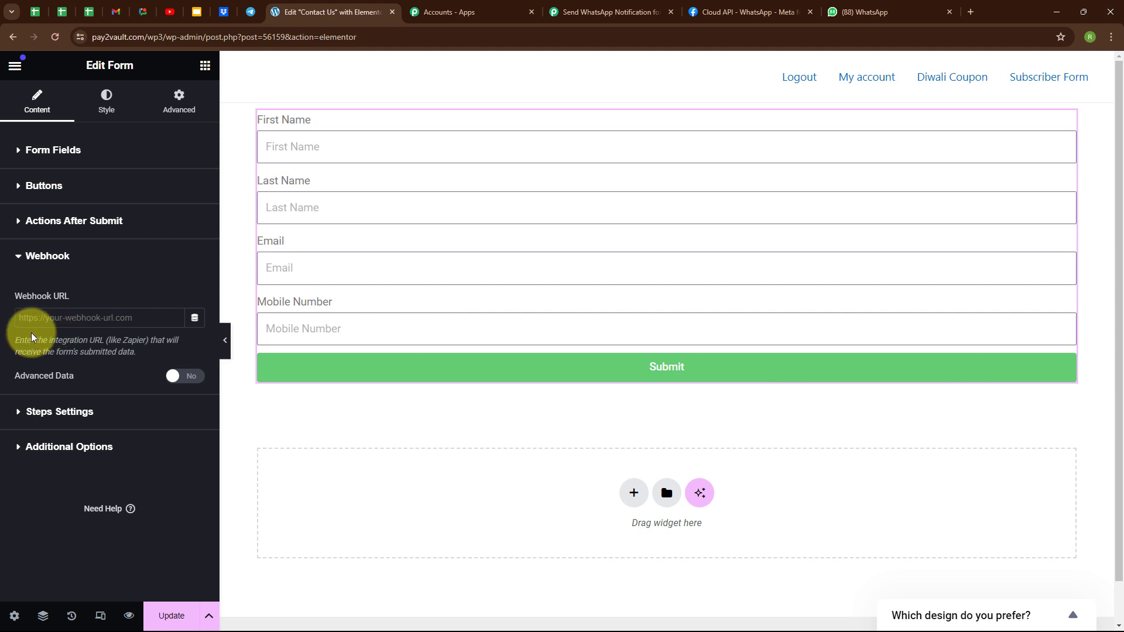
Paste the copied Pabbly webhook URL into Elementor's Webhook URL field, update the page, and preview it
left_click(603, 11)
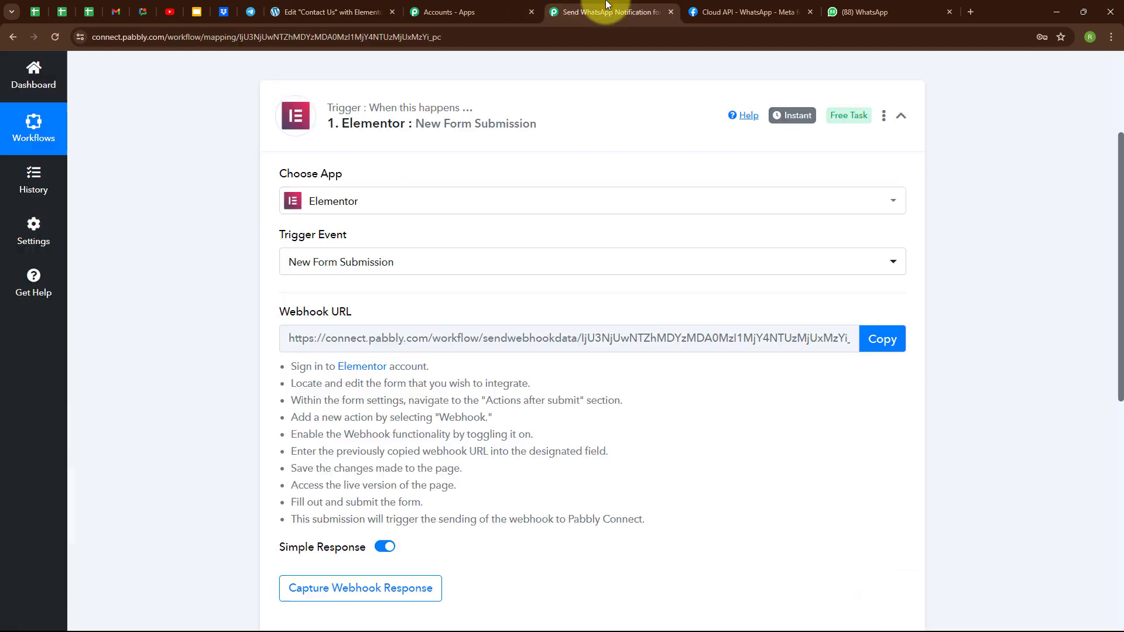
left_click(882, 342)
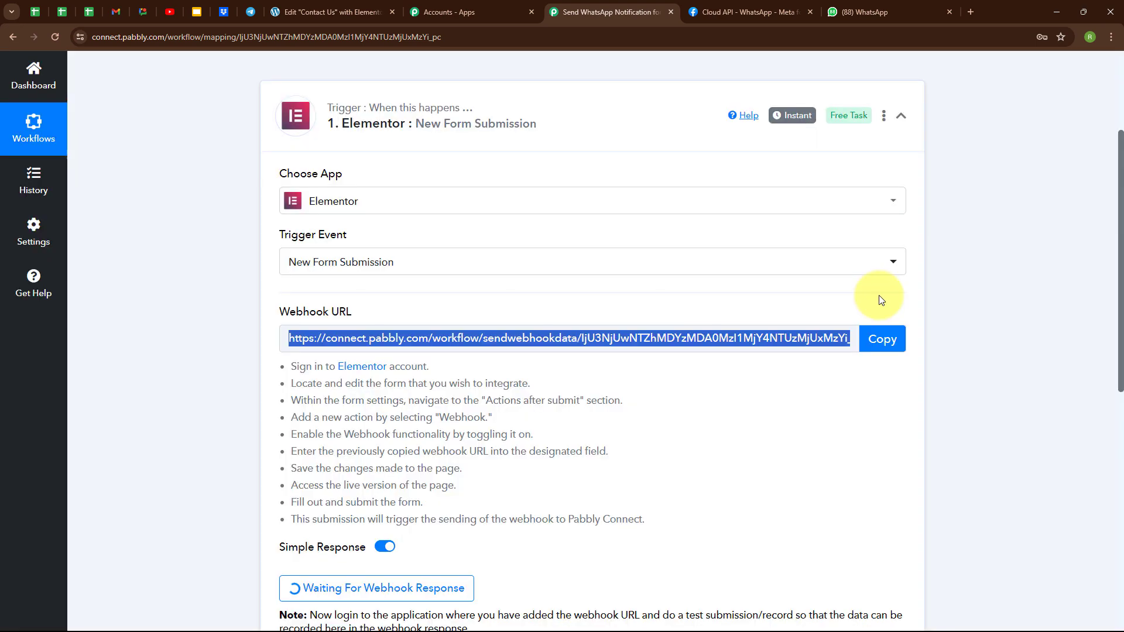
left_click(347, 13)
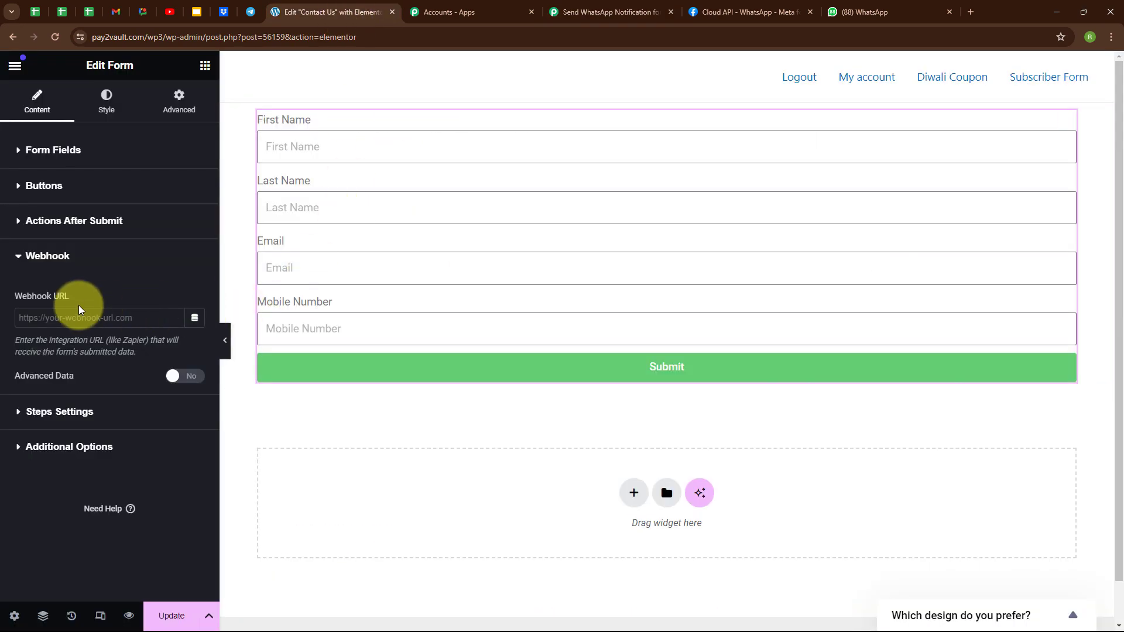
left_click(65, 319)
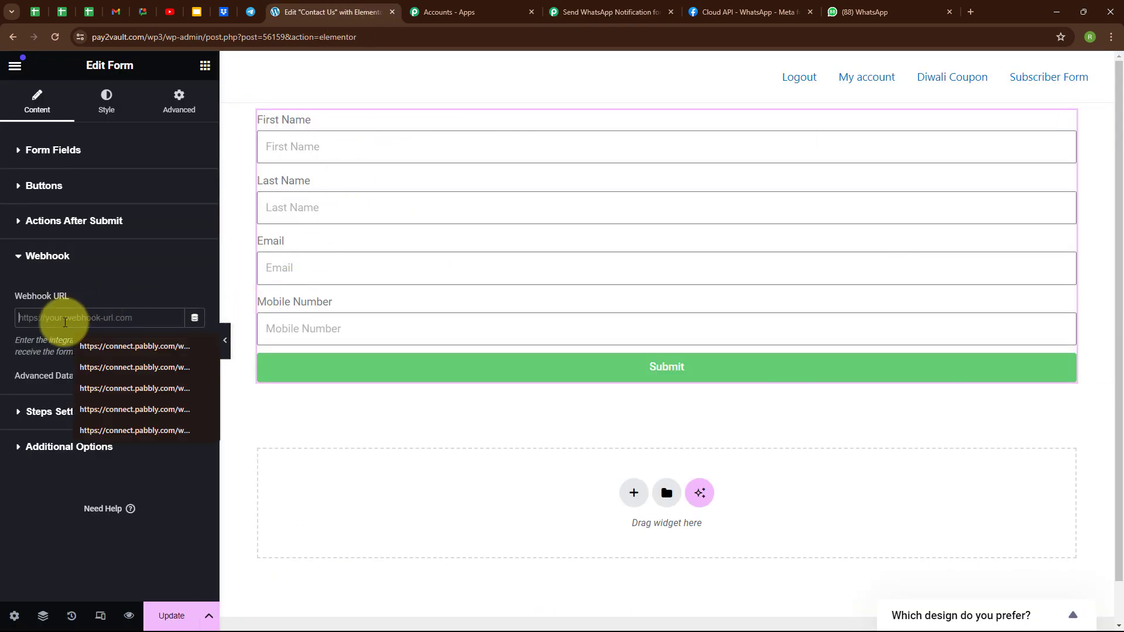
key("ctrl+v")
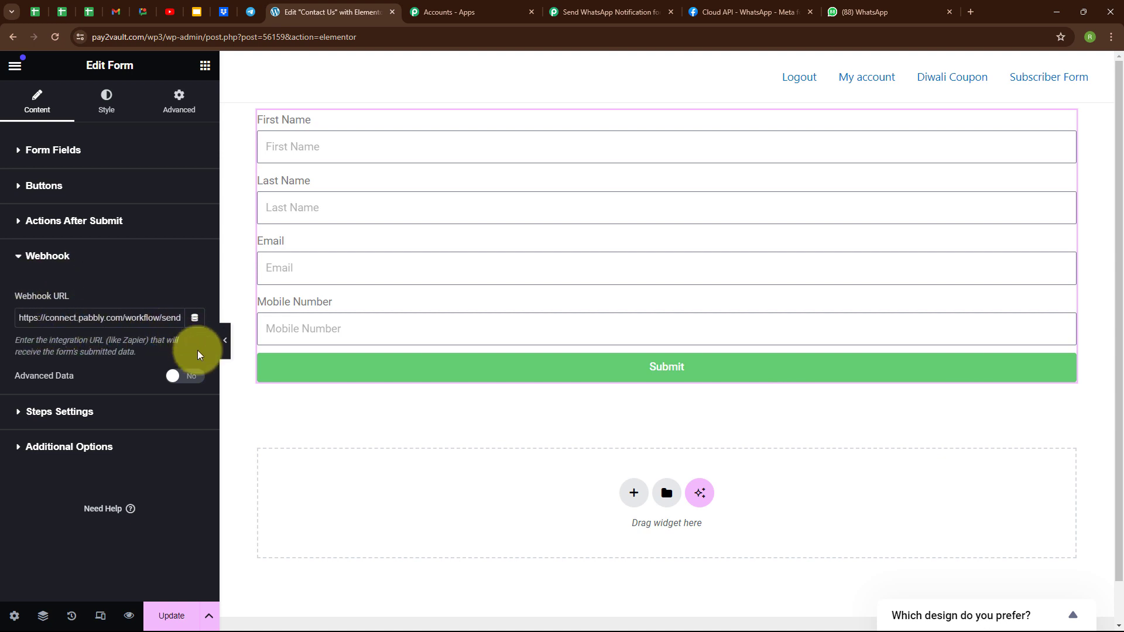
left_click(171, 615)
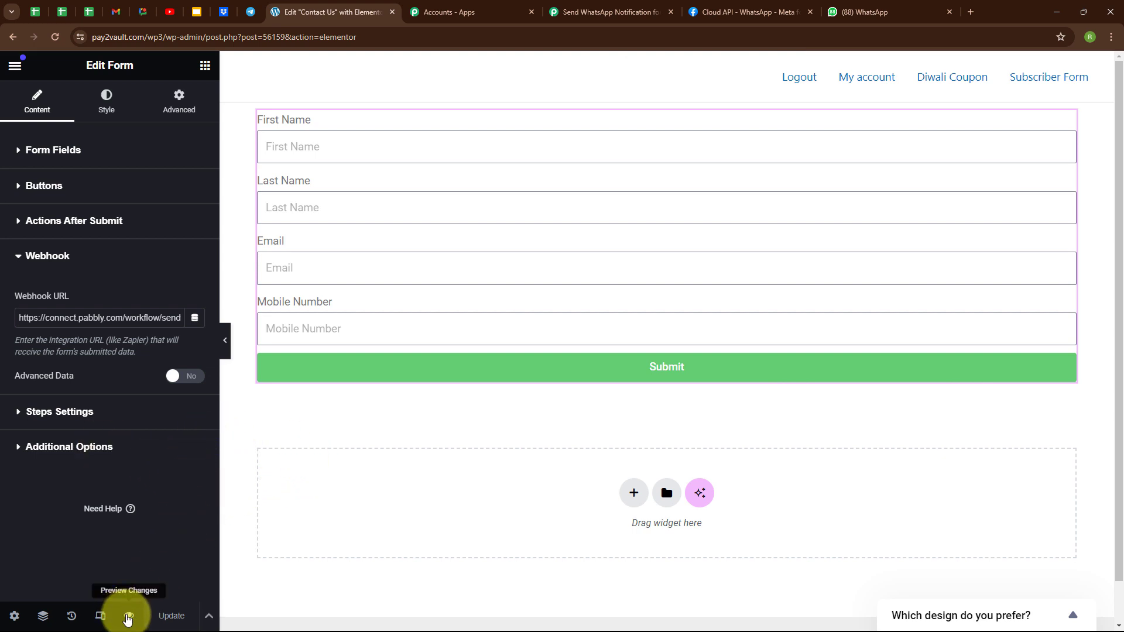
left_click(129, 618)
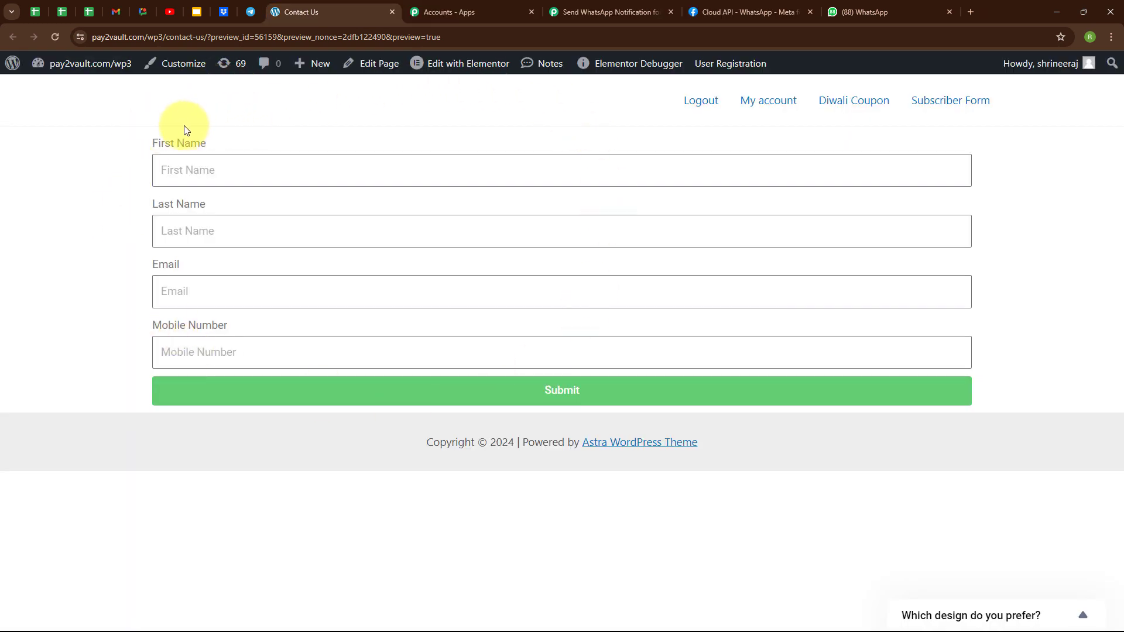
left_click(608, 5)
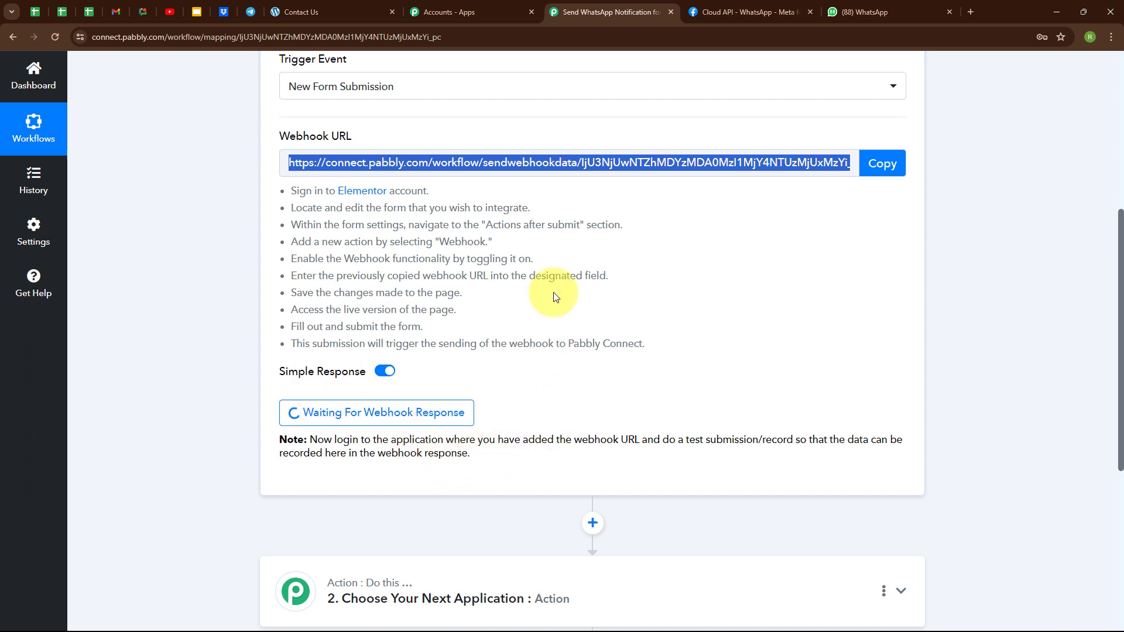
left_click(348, 12)
left_click(195, 181)
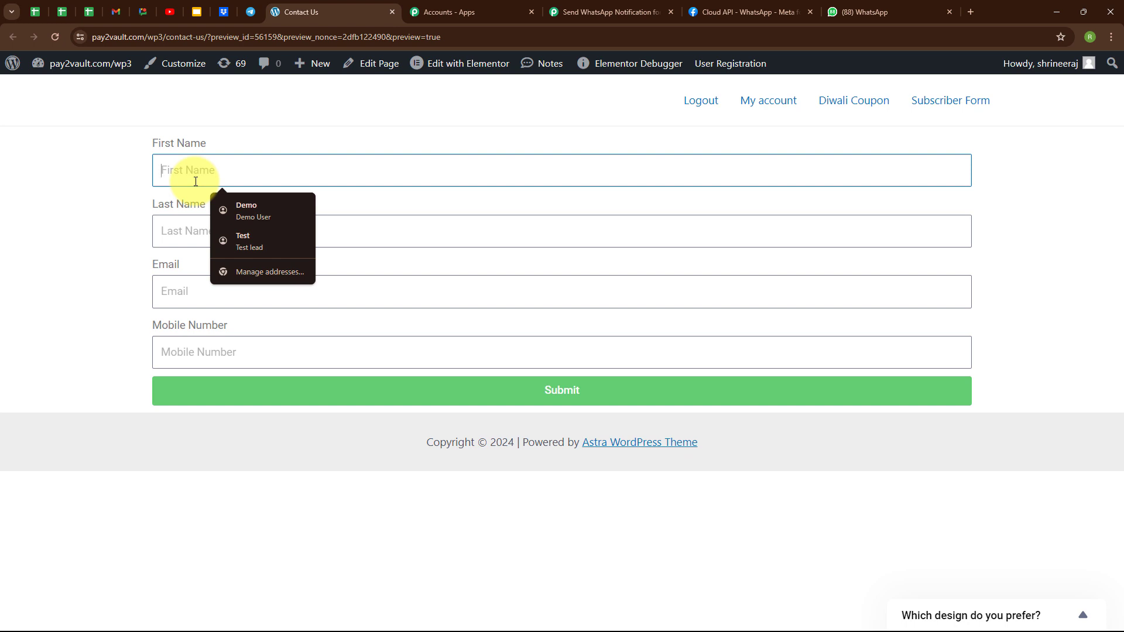
Fill the contact form with name 'Dummy User', the suggested test e-mail and a mobile number
type("Dummy")
left_click(180, 225)
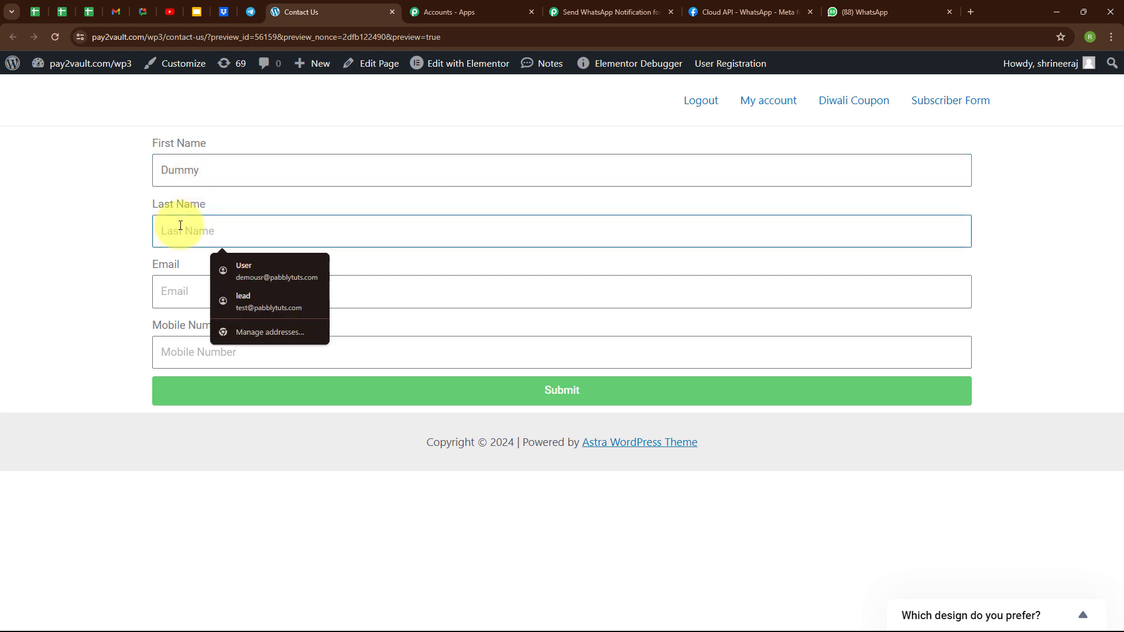
type("User")
left_click(182, 294)
type("du")
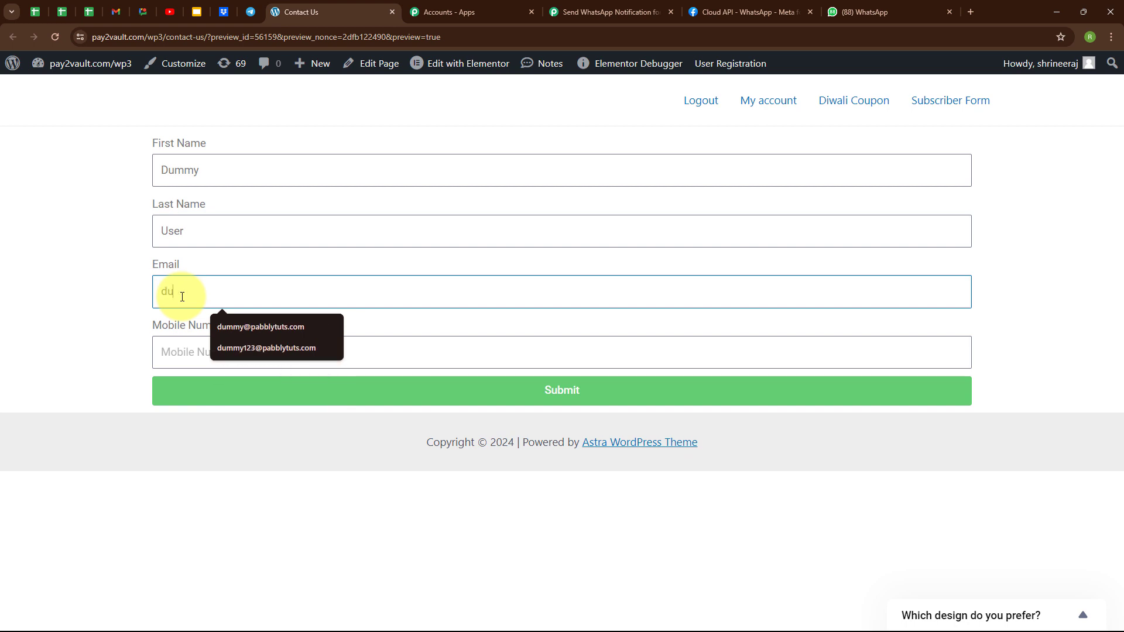
type("mm")
key("Down")
key("Return")
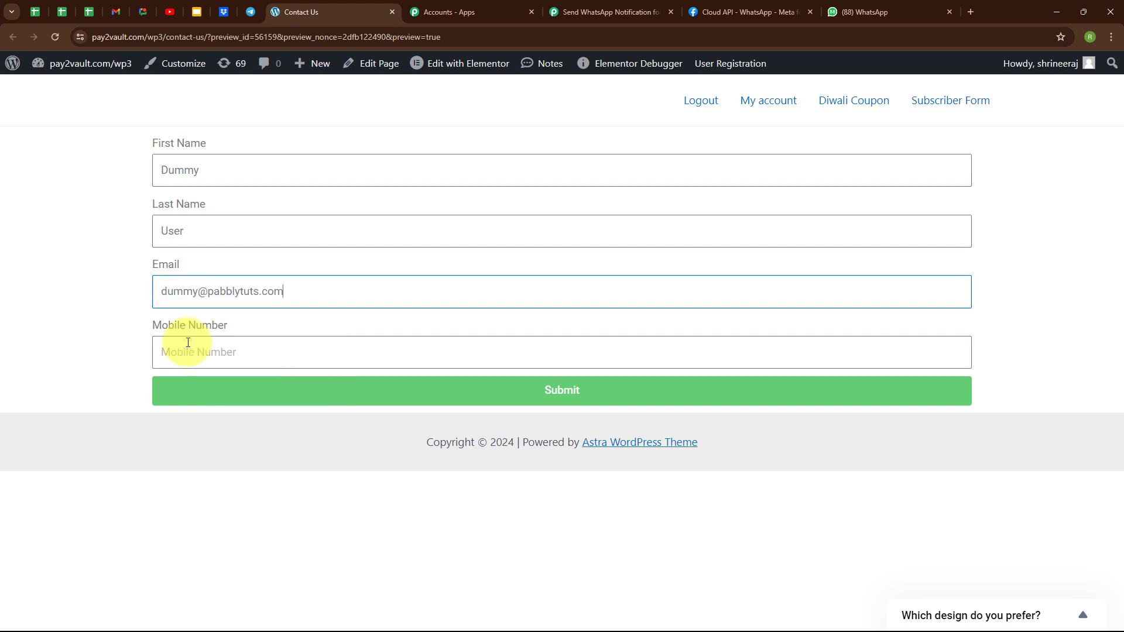
left_click(188, 342)
type("85555555555")
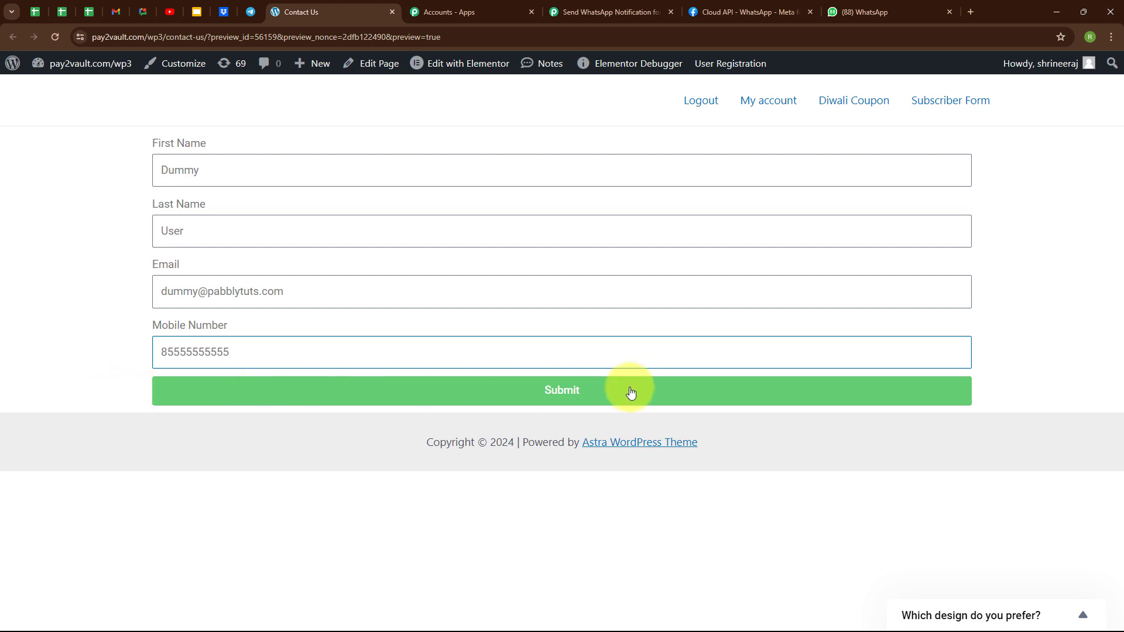
Submit the form, check the success message, and return to the Pabbly workflow
left_click(572, 395)
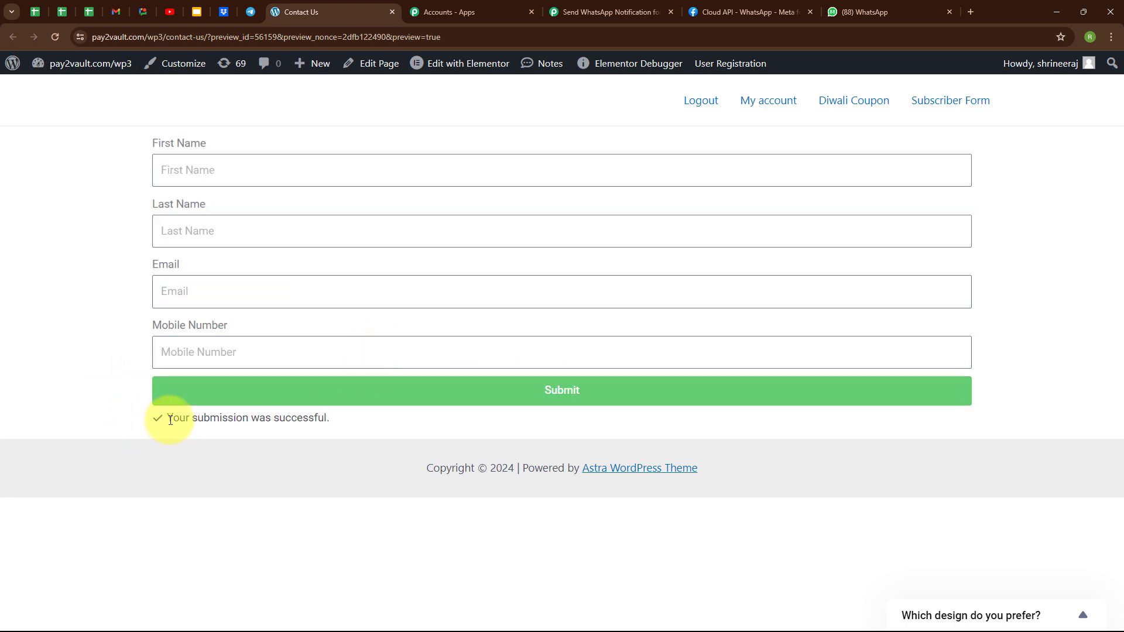
left_click_drag(170, 420, 367, 427)
left_click(370, 423)
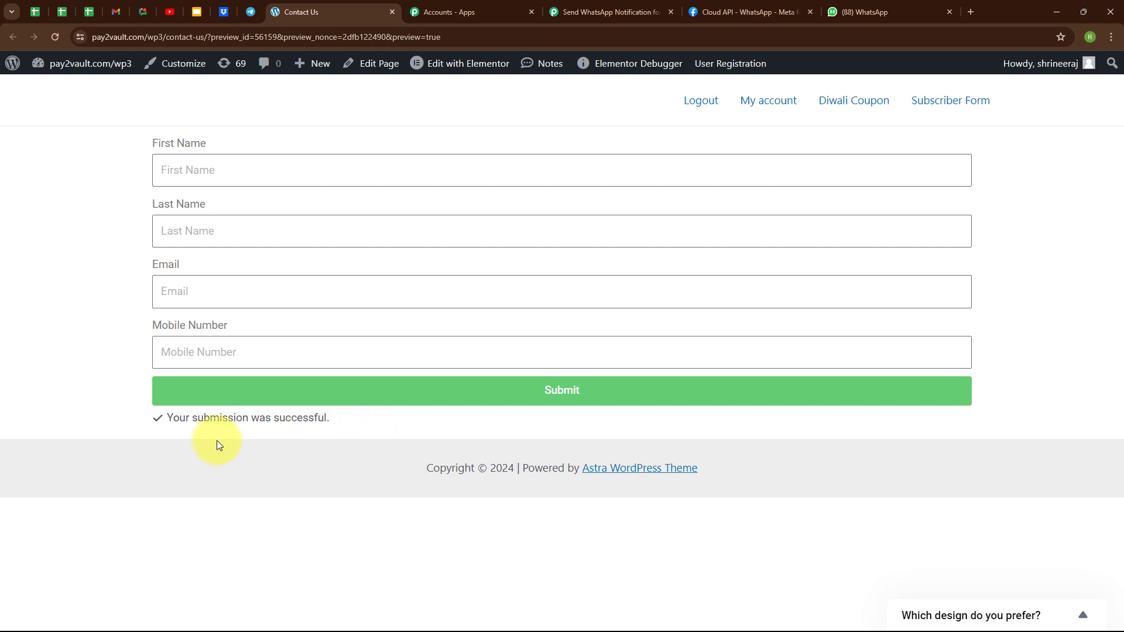
left_click(609, 12)
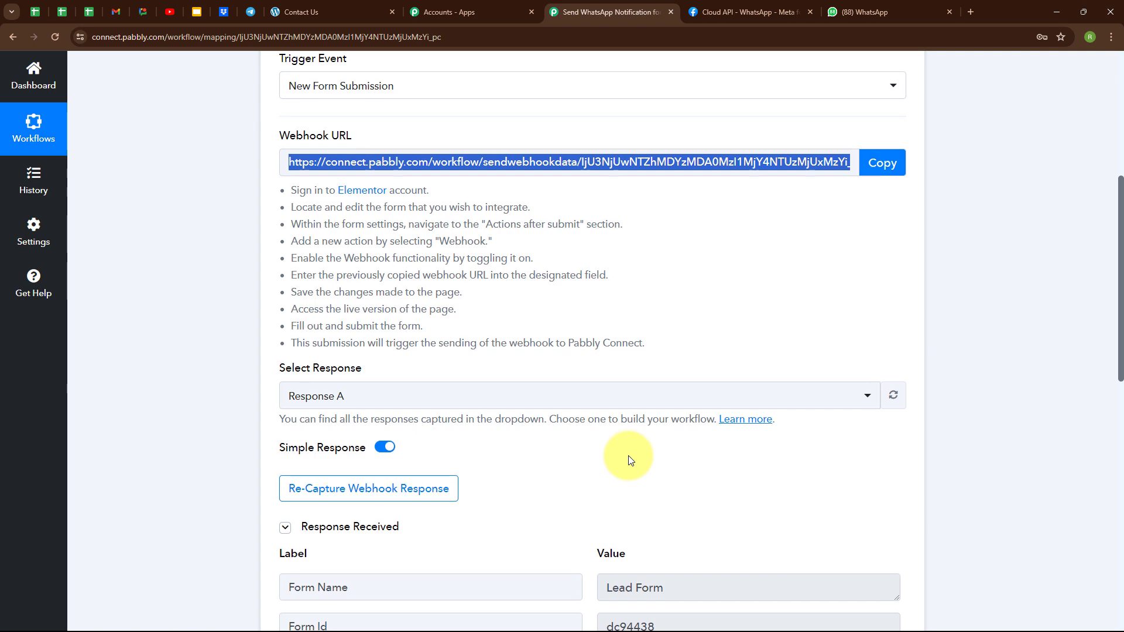
Check the submitted form values under Response Received, then collapse the Elementor trigger step
scroll(629, 459, "down", 3)
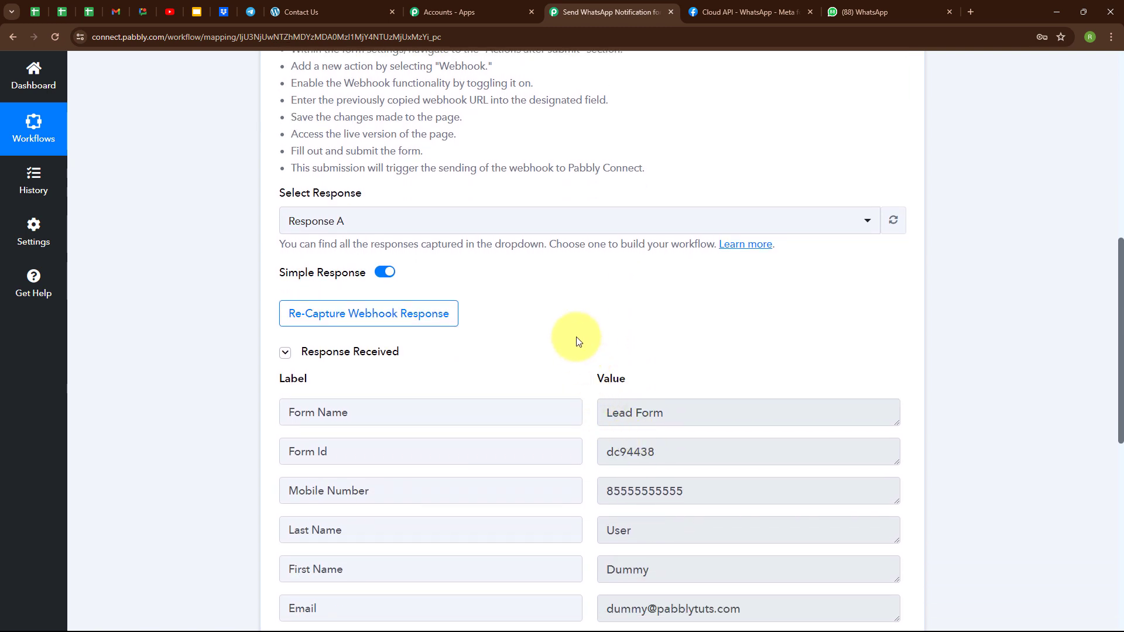
scroll(594, 314, "down", 3)
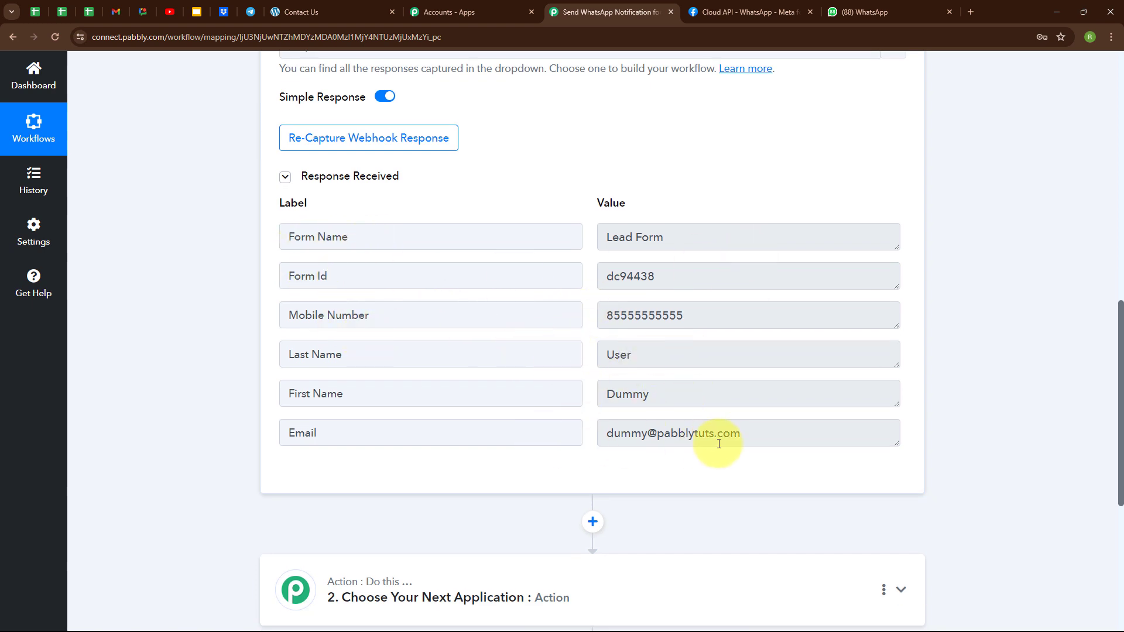
scroll(855, 171, "up", 12)
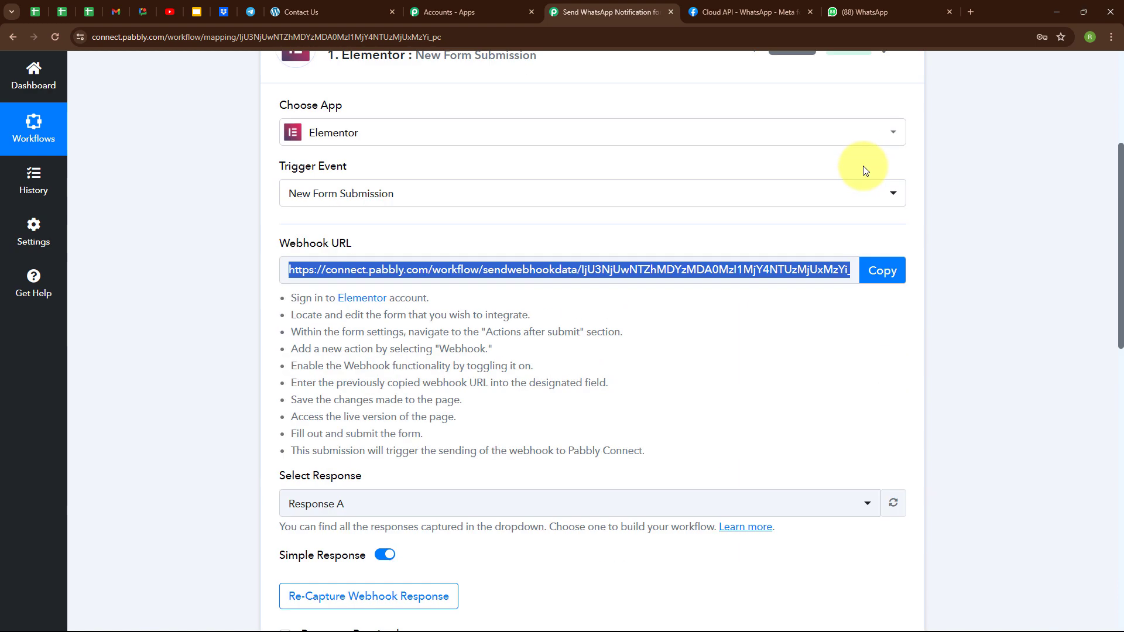
left_click(902, 291)
scroll(427, 224, "down", 2)
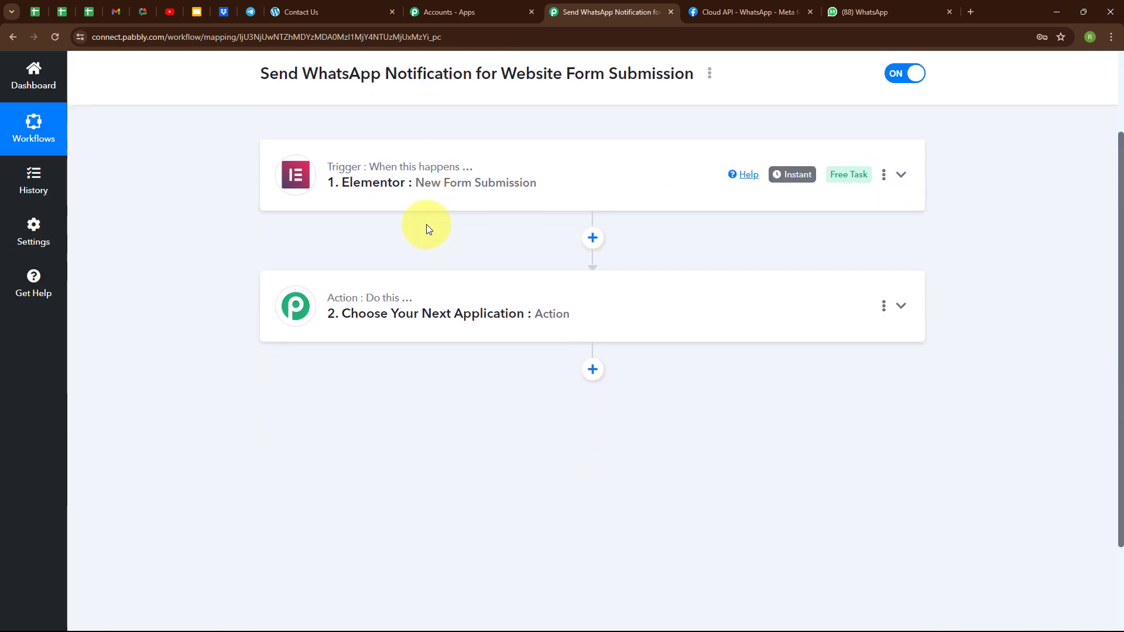
Search 'Whats', choose WhatsApp Cloud API as the action app, and select Send Template Message
left_click(426, 304)
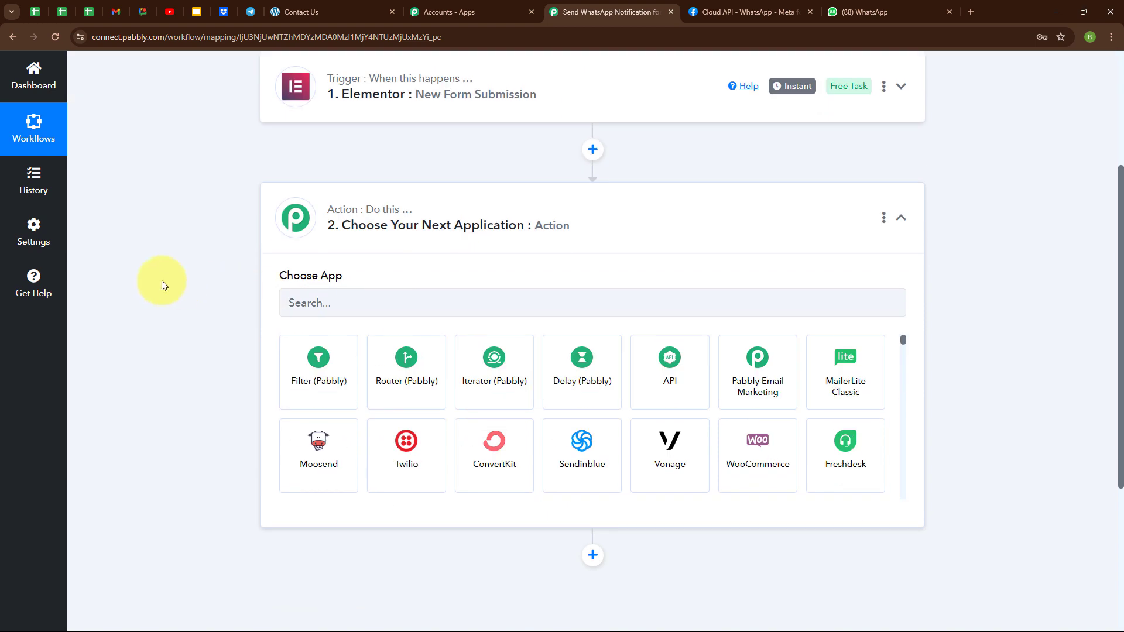
left_click(378, 301)
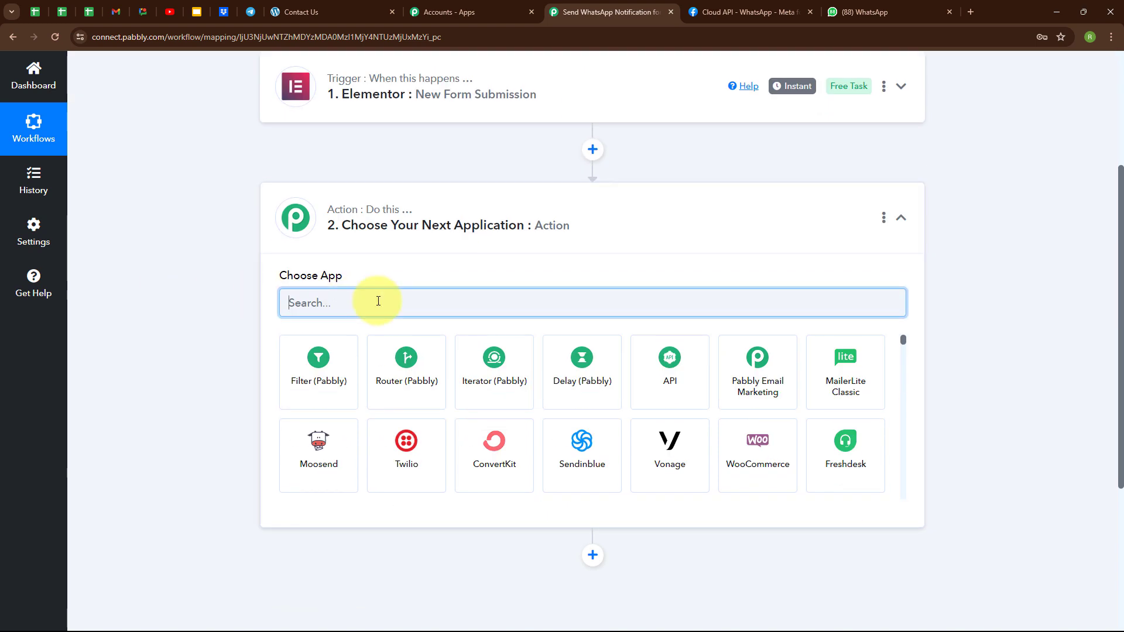
type("Whats")
left_click(670, 372)
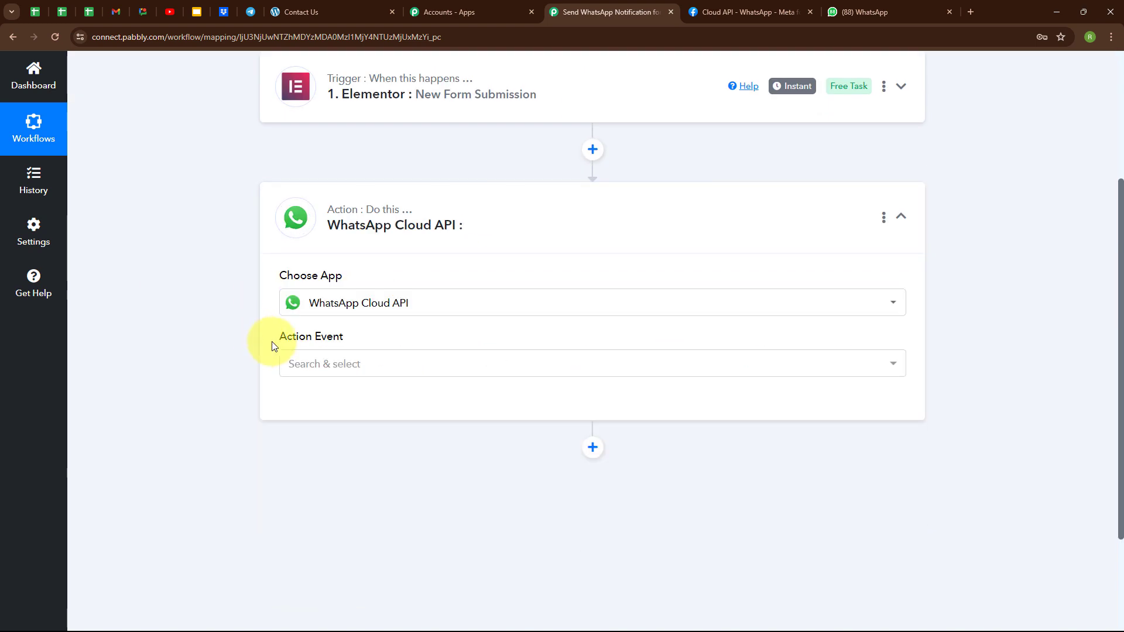
left_click(340, 375)
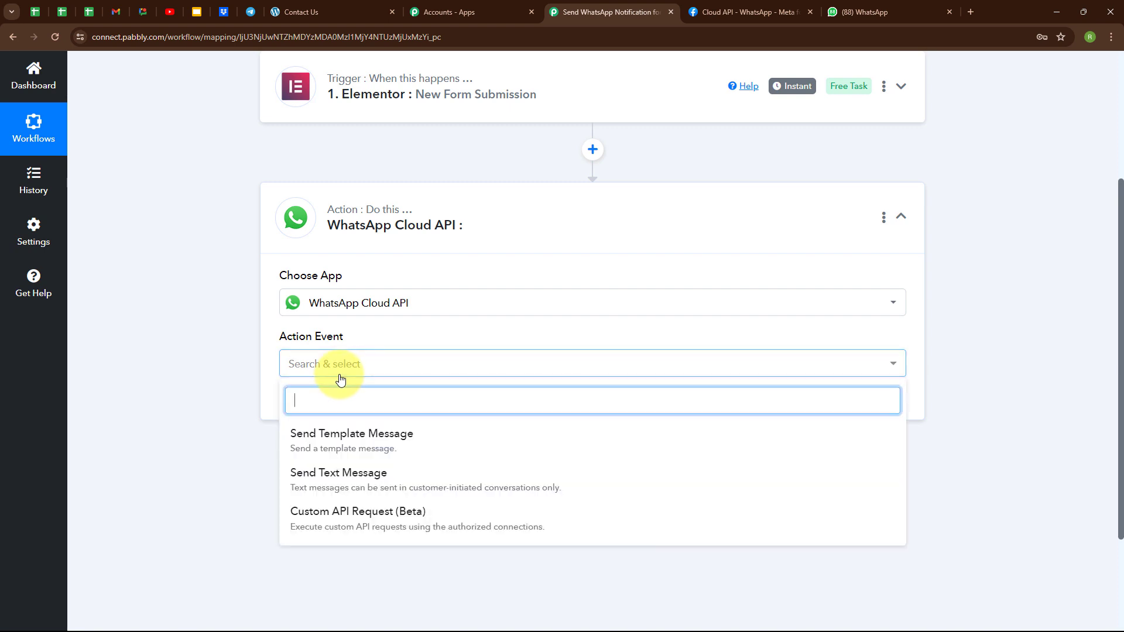
left_click(368, 444)
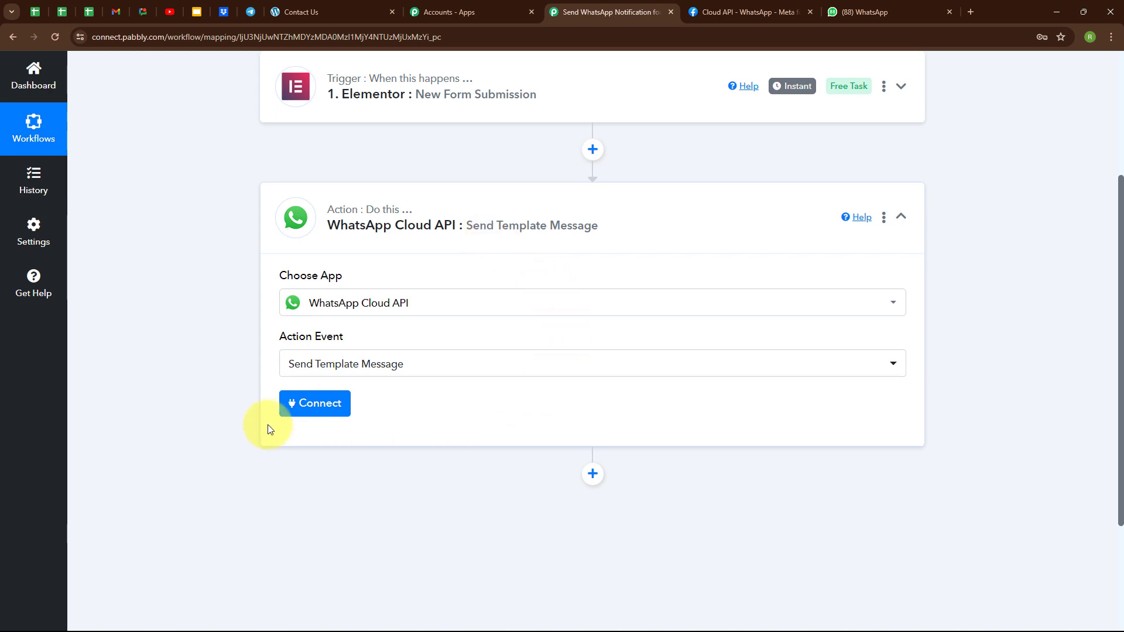
left_click(328, 405)
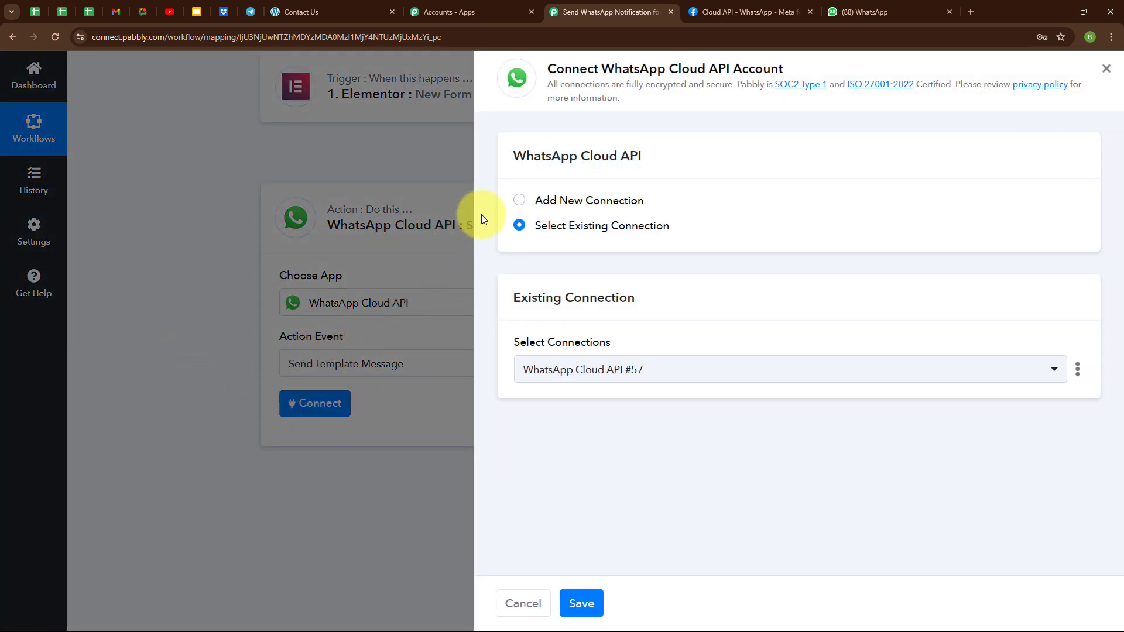
Add a new WhatsApp Cloud API connection and review its empty token, phone number ID and business account ID fields
left_click(519, 205)
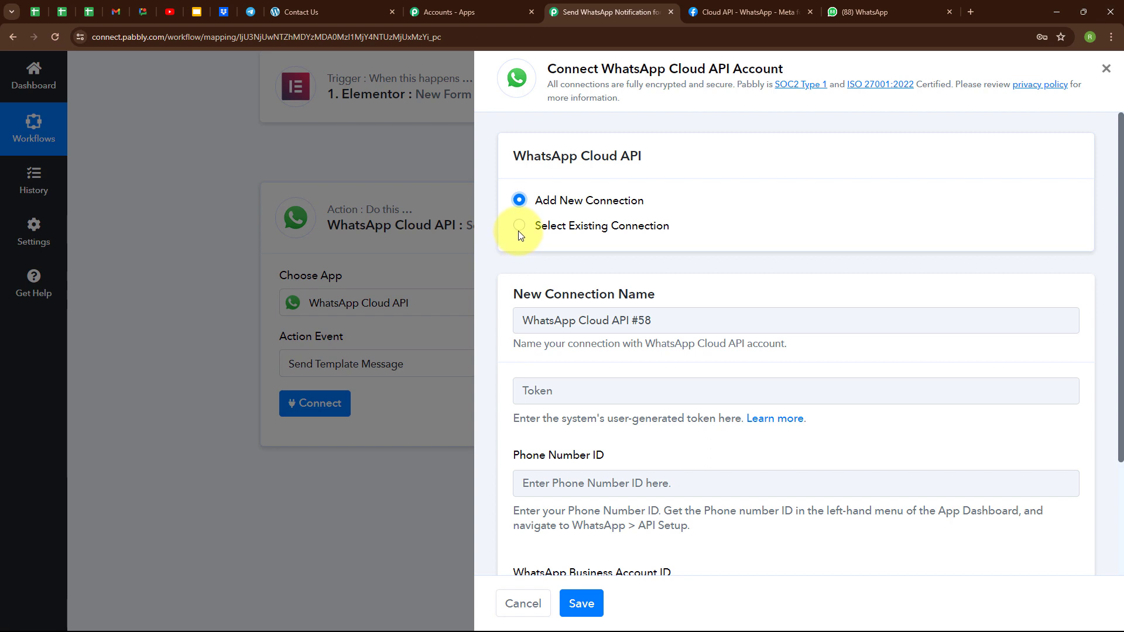
scroll(571, 250, "down", 1)
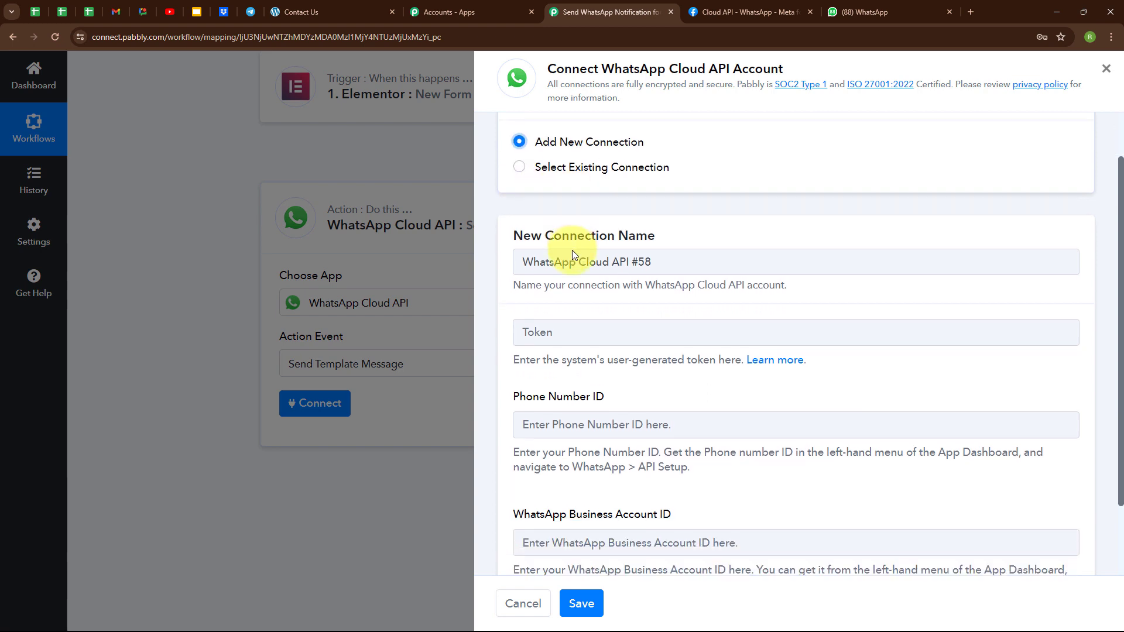
scroll(572, 250, "down", 1)
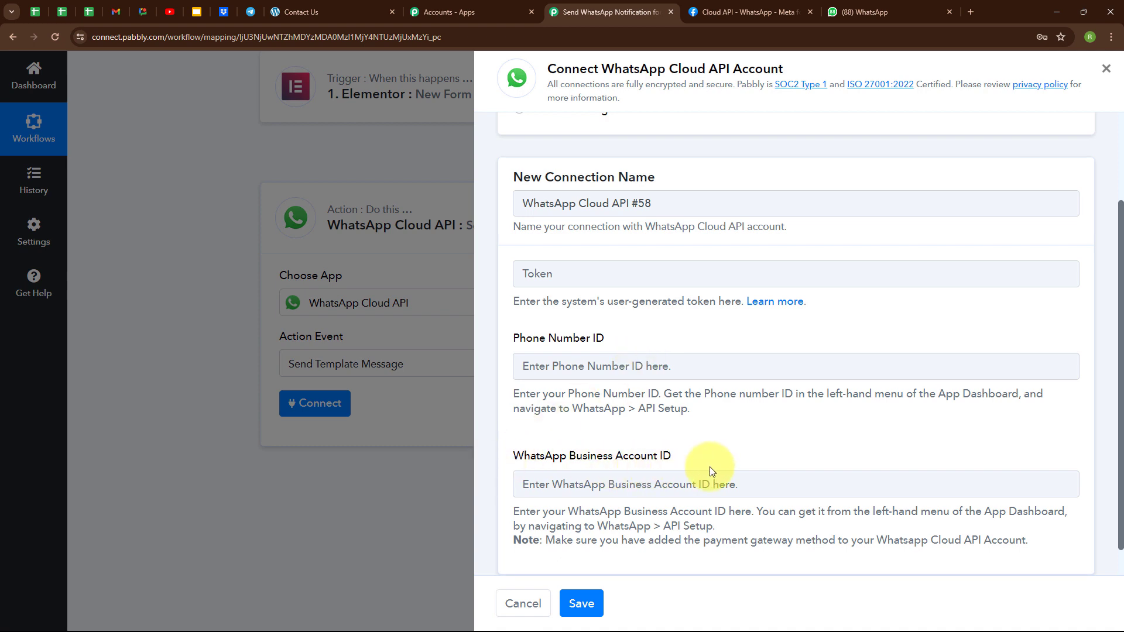
scroll(710, 466, "down", 1)
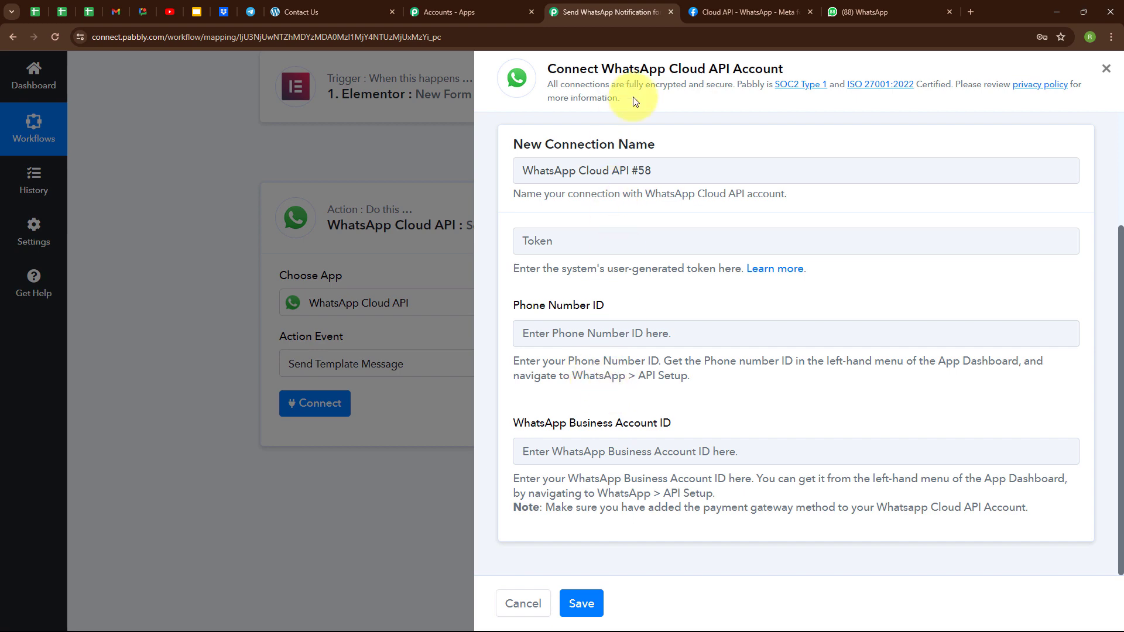
left_click(753, 11)
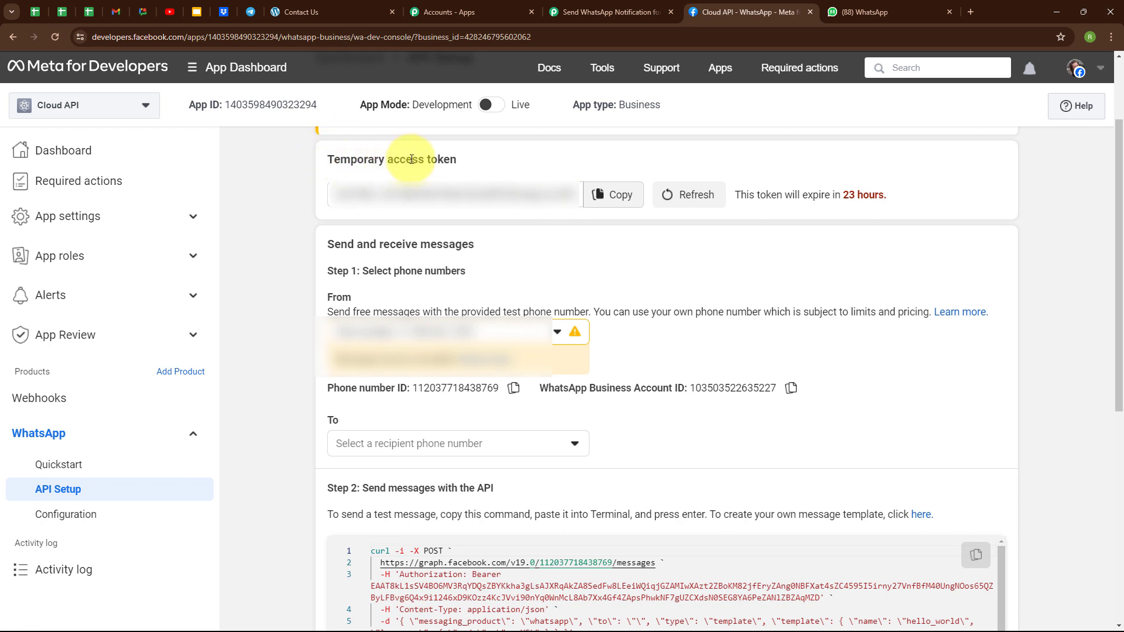
Copy Meta's temporary access token, phone number ID and business account ID into the Pabbly connection fields
left_click_drag(739, 195, 889, 184)
left_click(885, 216)
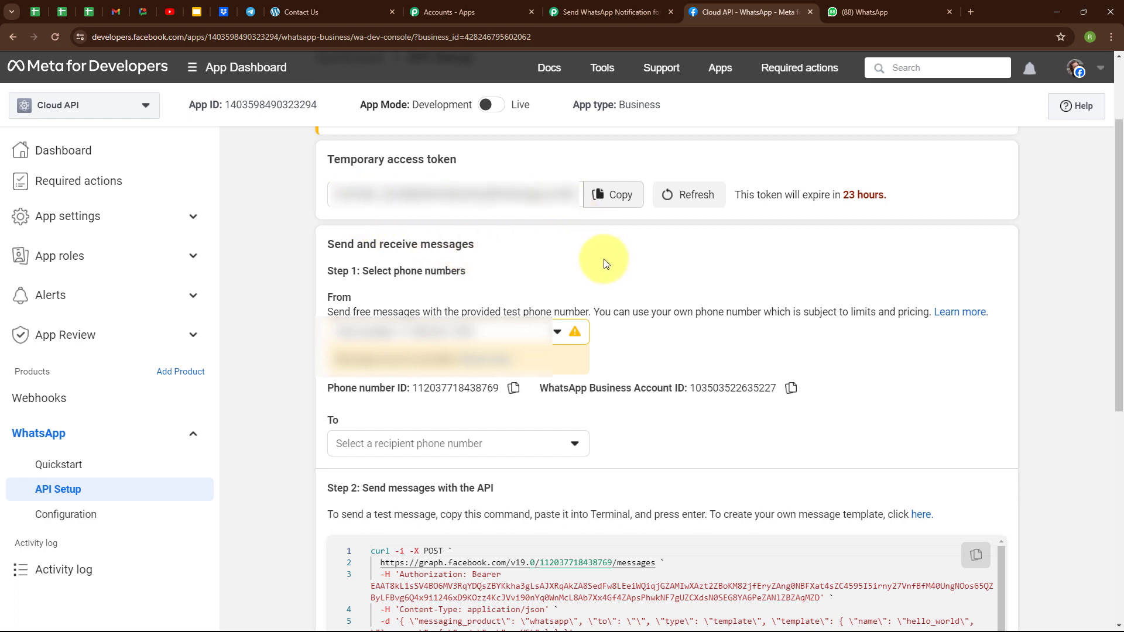
key("ctrl+shift+Tab")
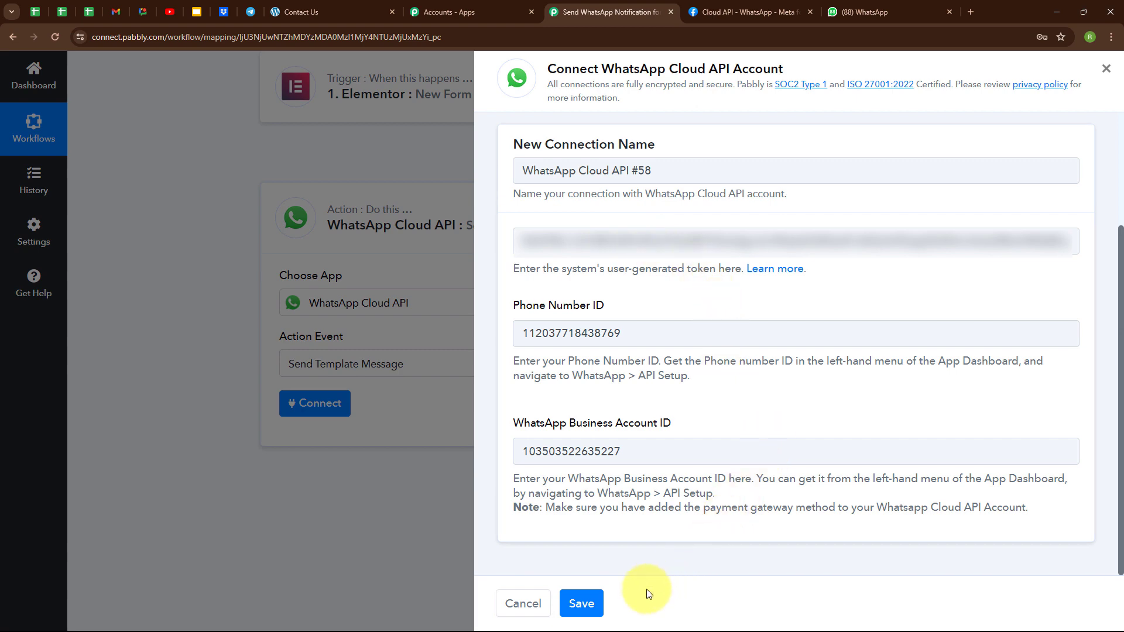
Save the WhatsApp Cloud API connection and check the loaded Template Name, Language Code and Template ID fields
left_click(597, 603)
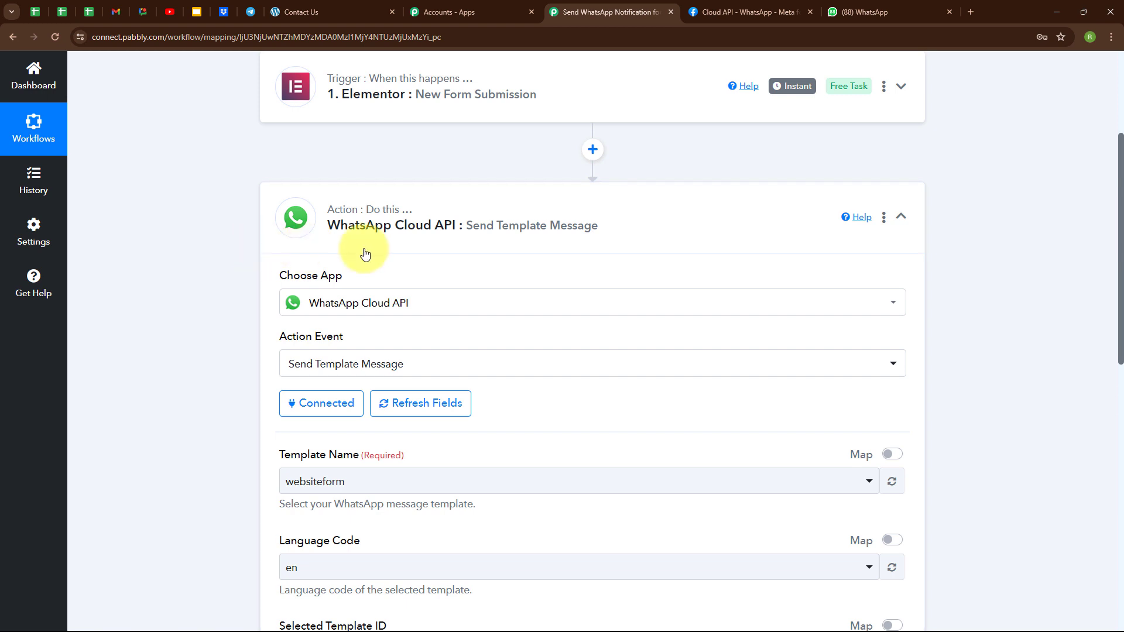
scroll(579, 255, "down", 3)
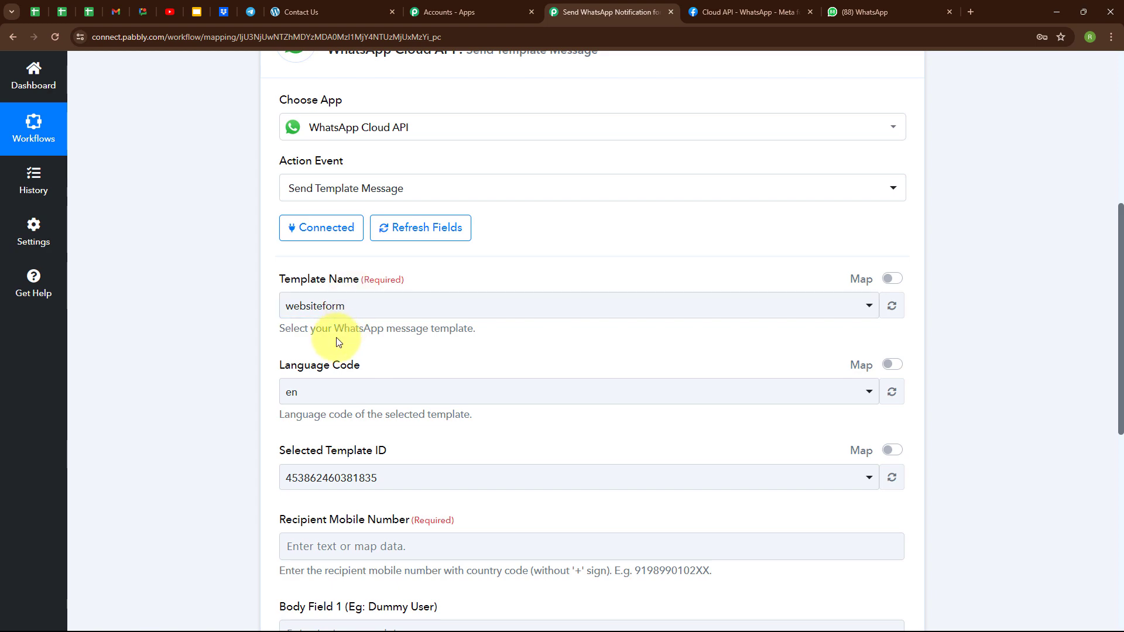
left_click(722, 13)
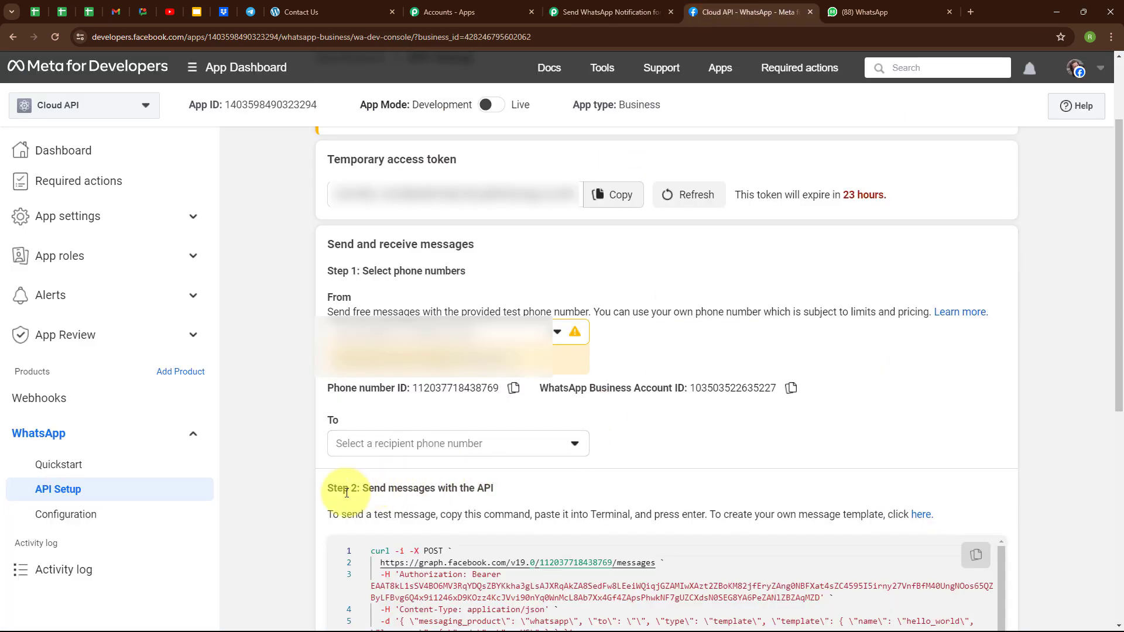
Follow the 'here' link in Step 2 of API Setup to open WhatsApp Manager's Manage templates
left_click_drag(711, 517, 926, 523)
left_click(925, 523)
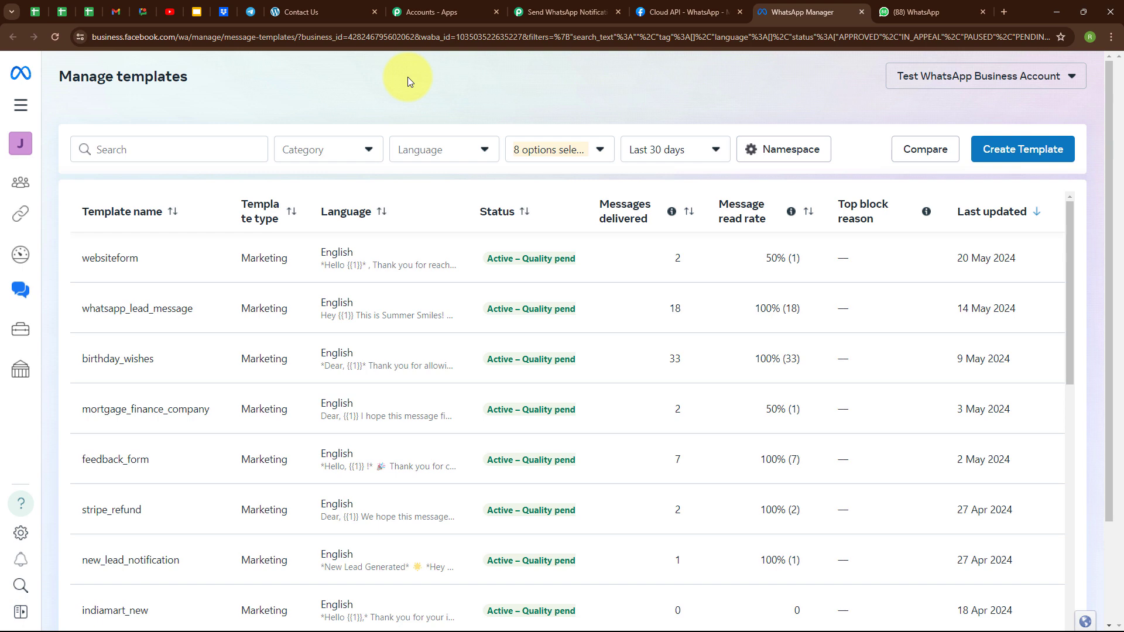
View the websiteform template's body greeting {{1}}, then bring up the WhatsApp Web chat
mouse_move(224, 260)
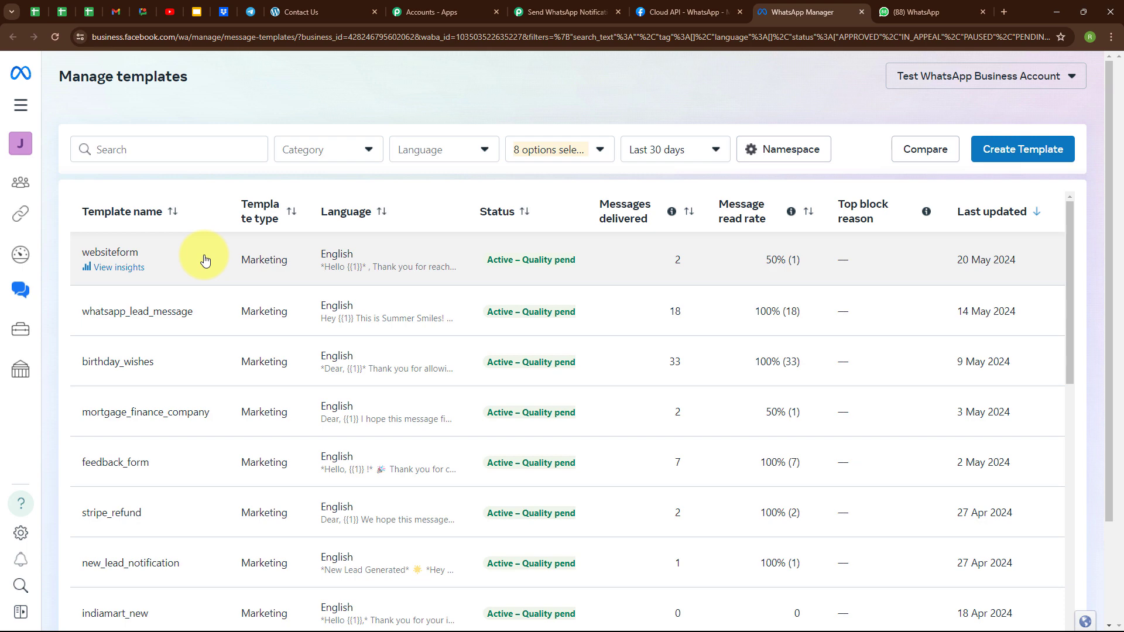
left_click(240, 262)
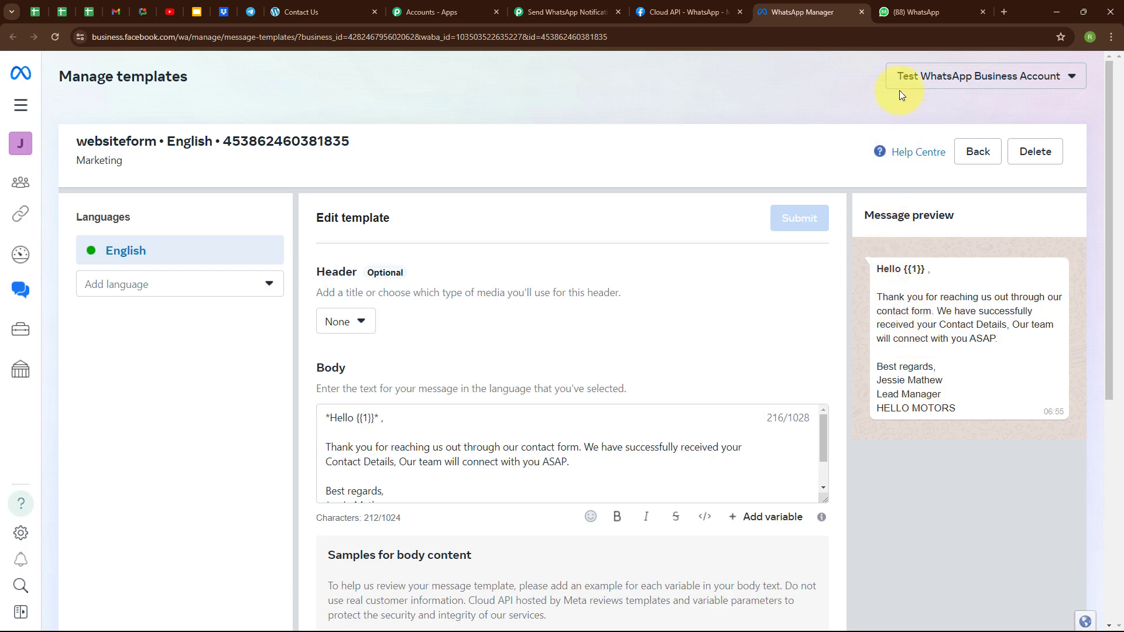
left_click(915, 11)
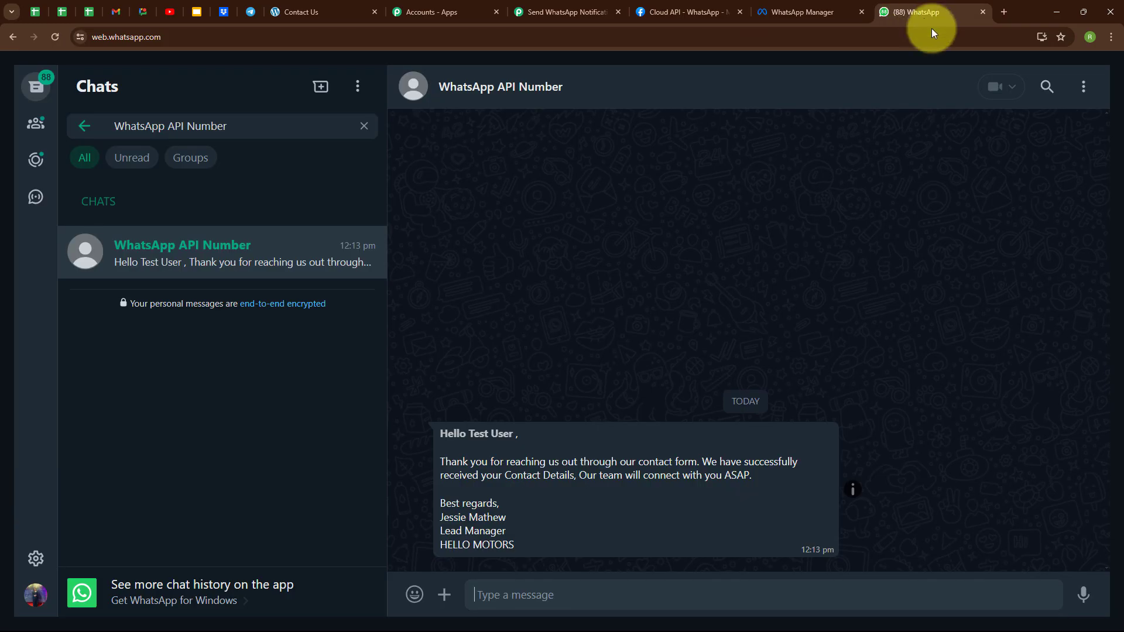
Go back to the websiteform template, then to the Pabbly Send Template Message form
left_click(789, 7)
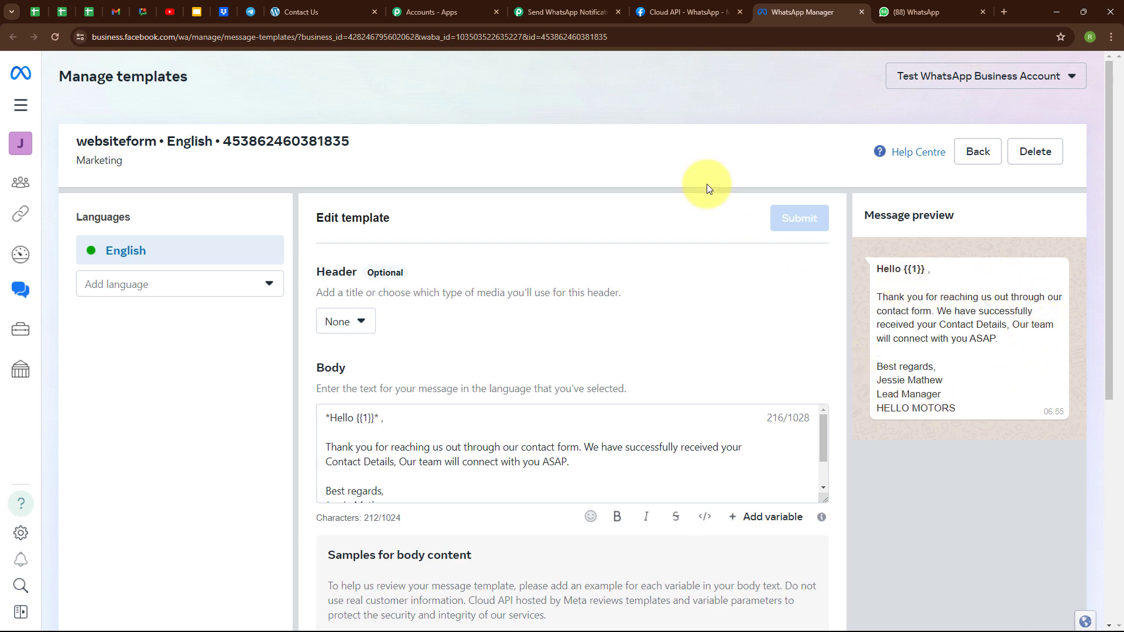
left_click(582, 10)
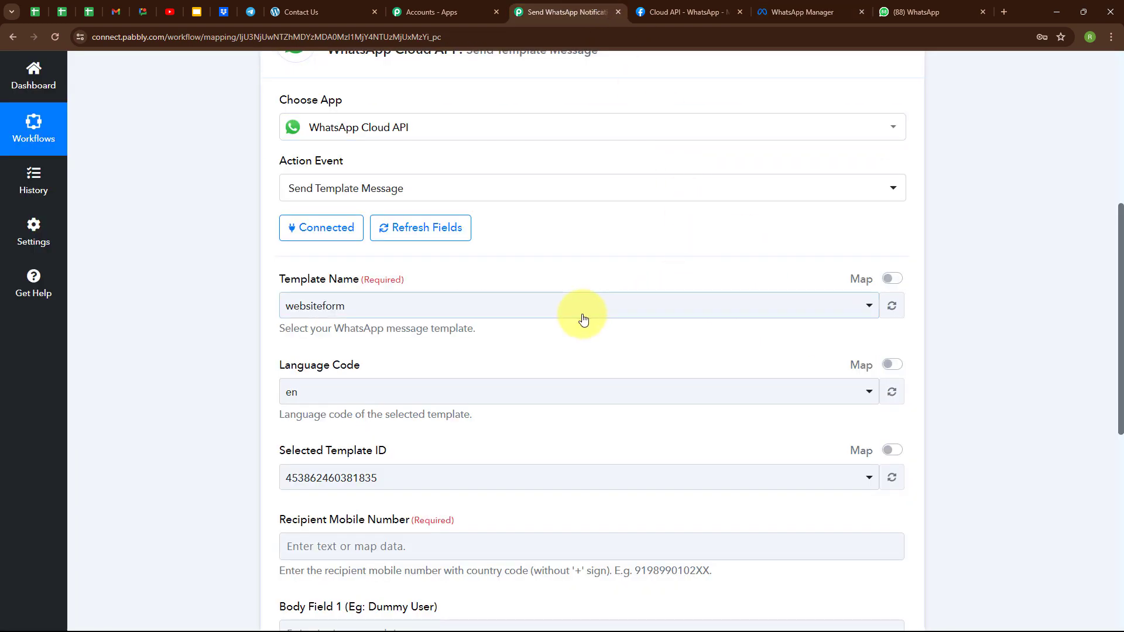
Choose the websiteform template, then open Insert Data for the Recipient Mobile Number field
left_click(485, 315)
left_click(467, 378)
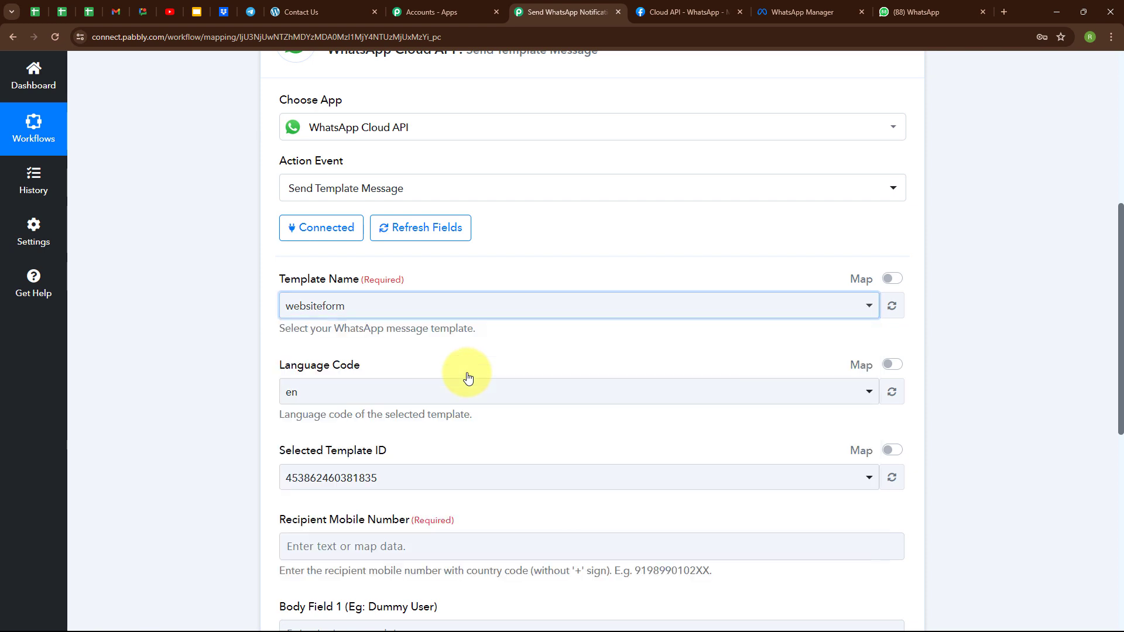
scroll(641, 271, "down", 4)
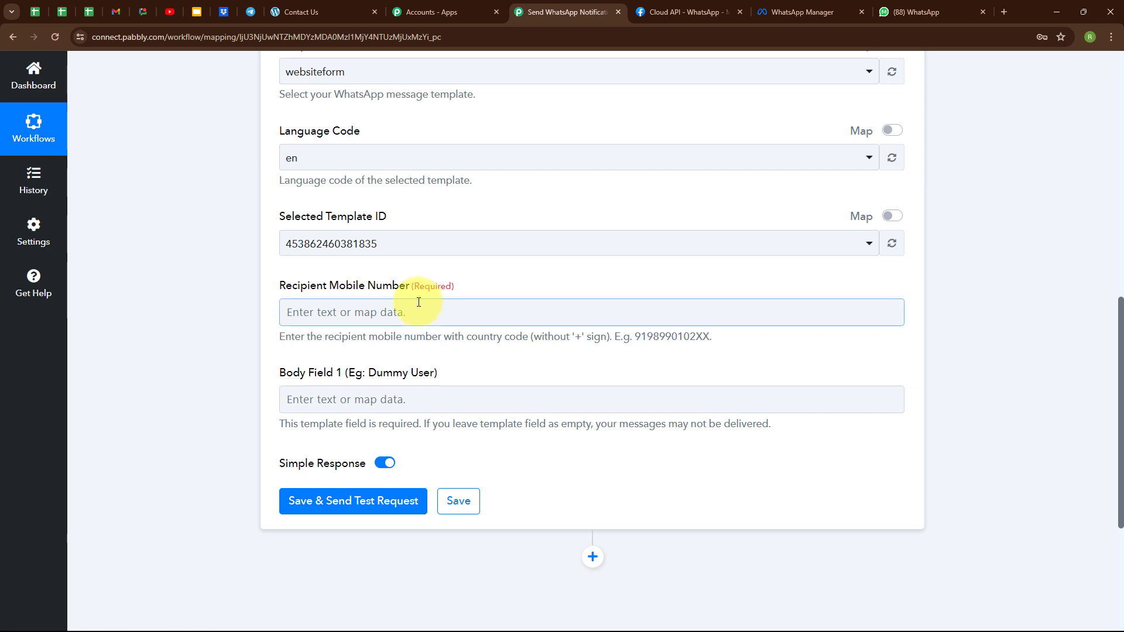
left_click(291, 313)
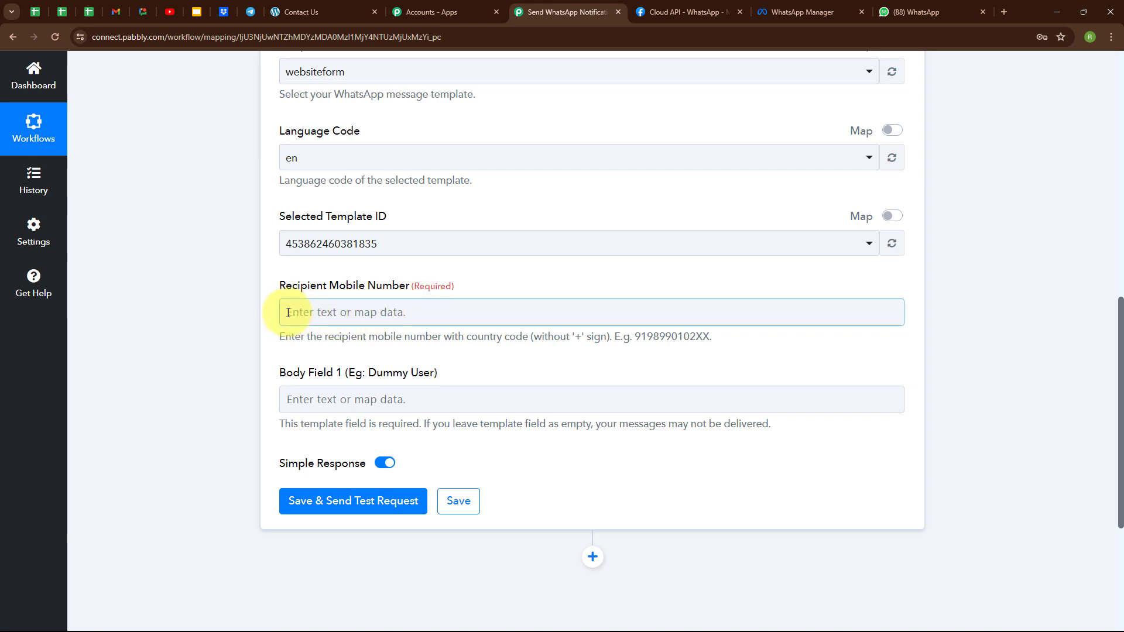
left_click(289, 312)
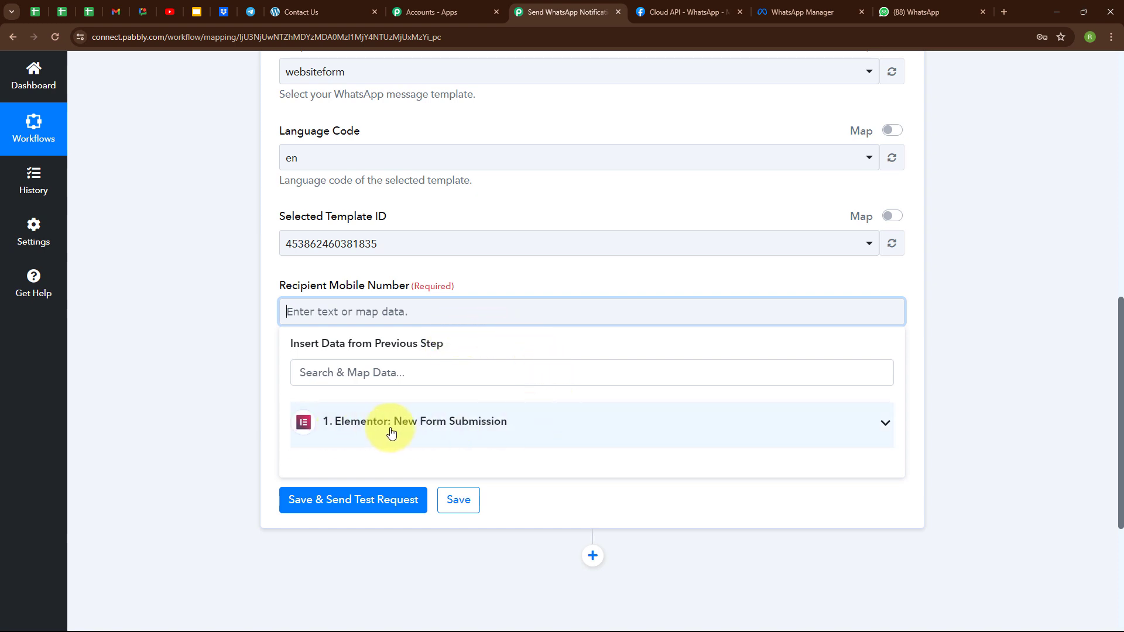
Map the submitted Mobile Number as recipient, and First Name plus Last Name into Body Field 1
left_click(464, 433)
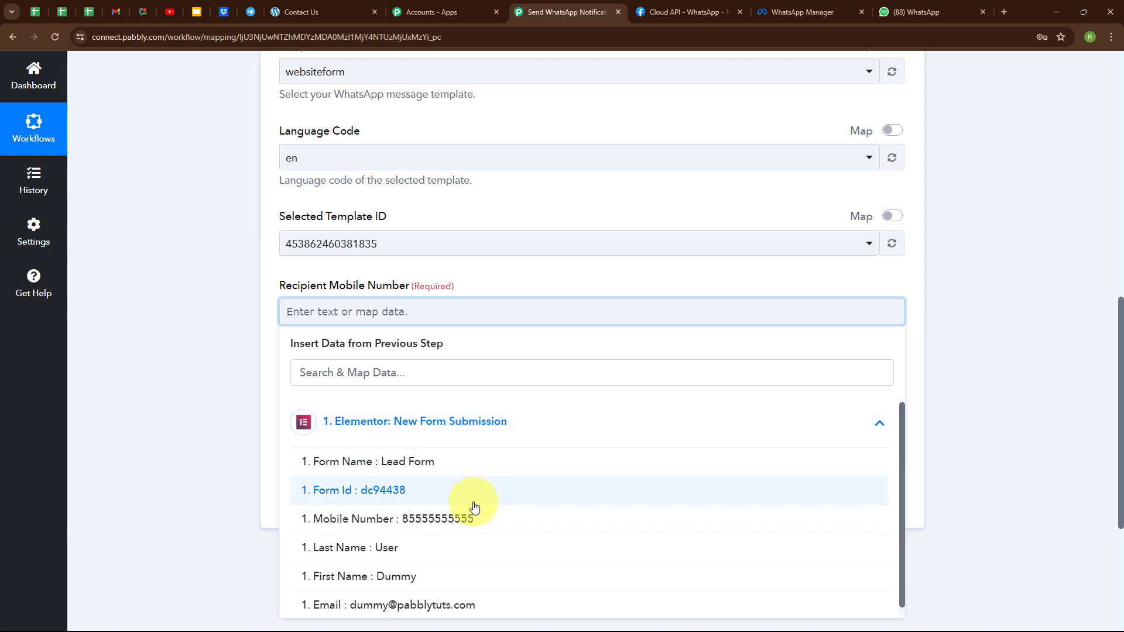
left_click(466, 519)
scroll(405, 348, "down", 1)
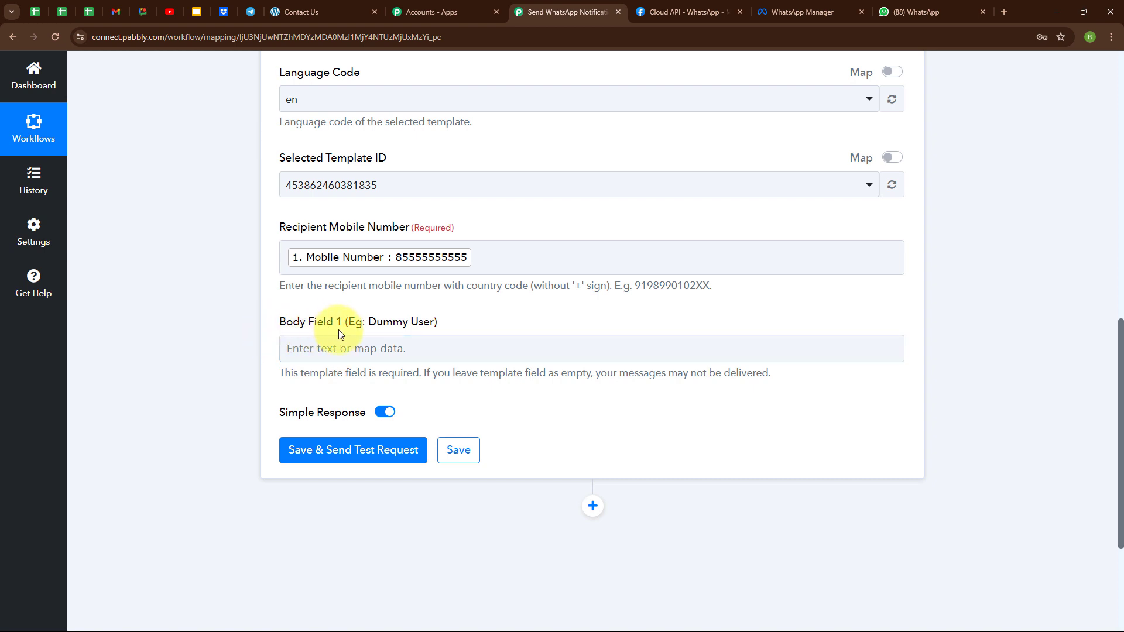
left_click(291, 349)
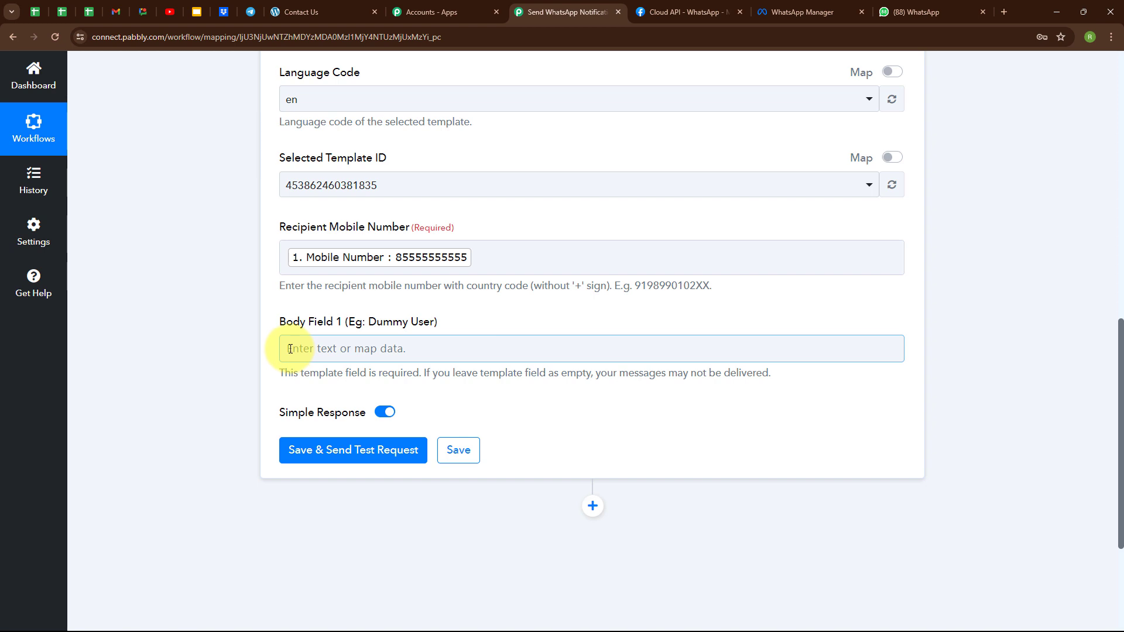
scroll(433, 496, "down", 1)
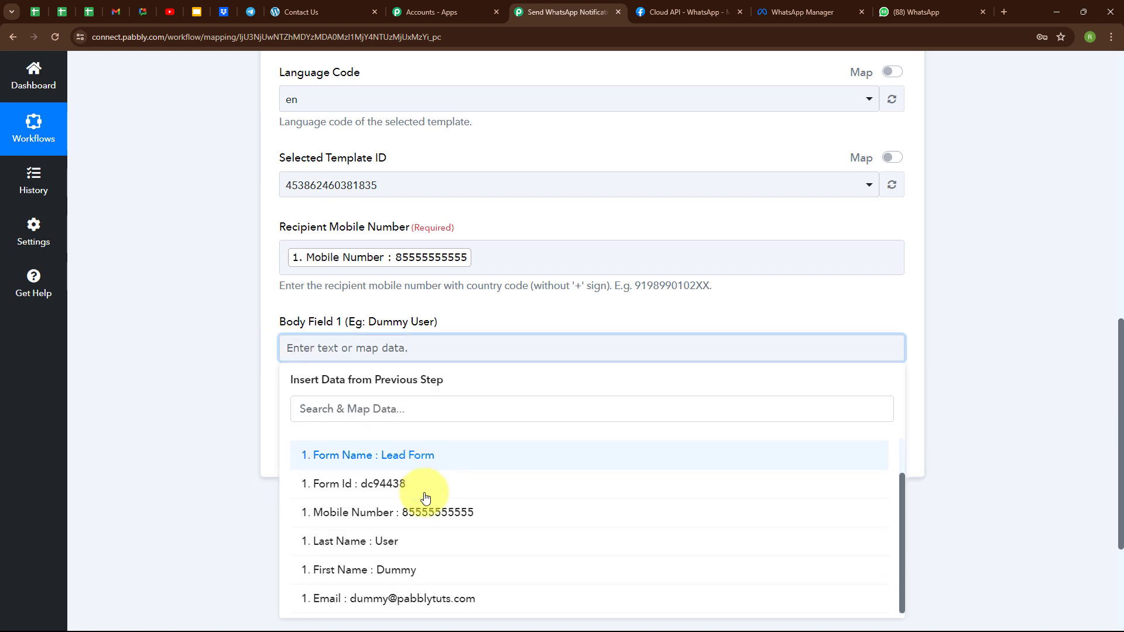
left_click(450, 576)
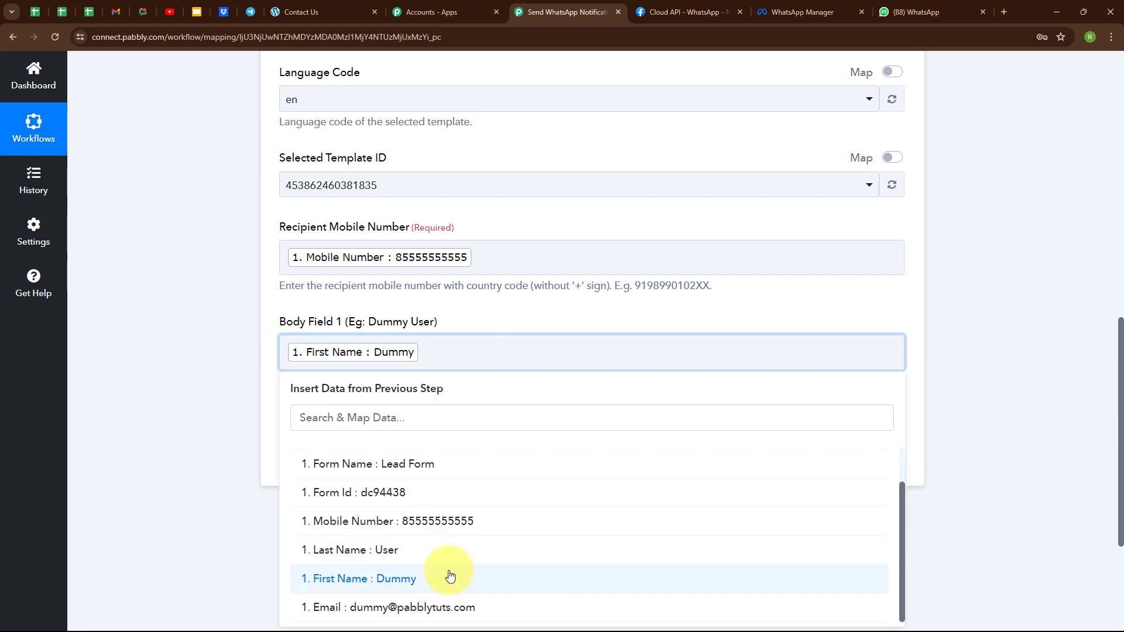
left_click(398, 549)
left_click(301, 322)
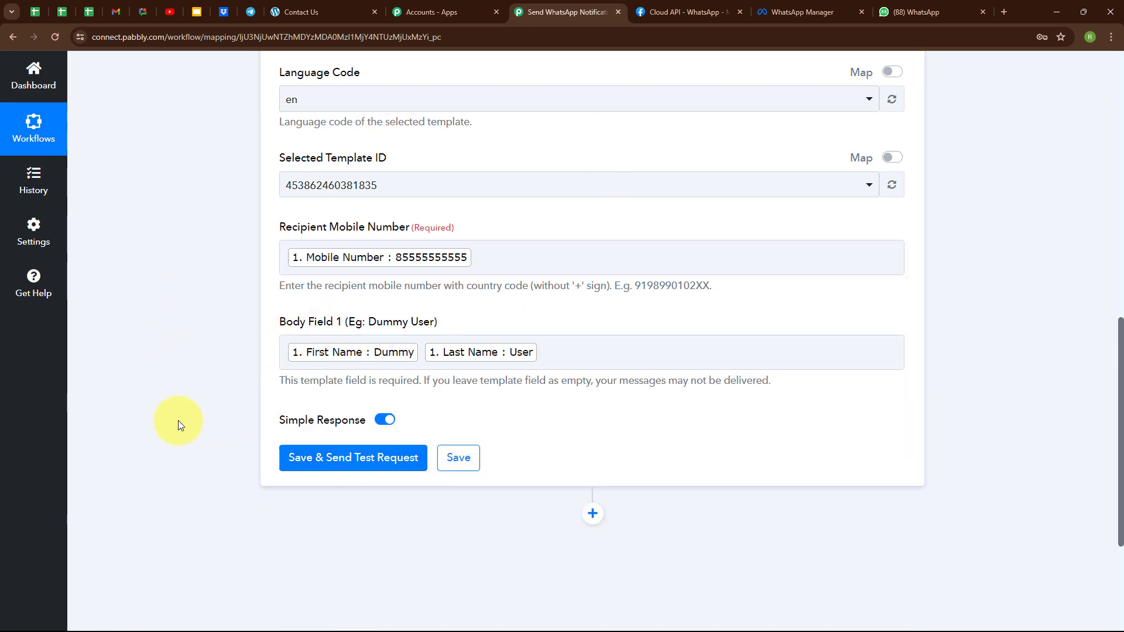
Replace the mapped recipient token with a pasted fixed phone number
left_click(522, 256)
key("BackSpace")
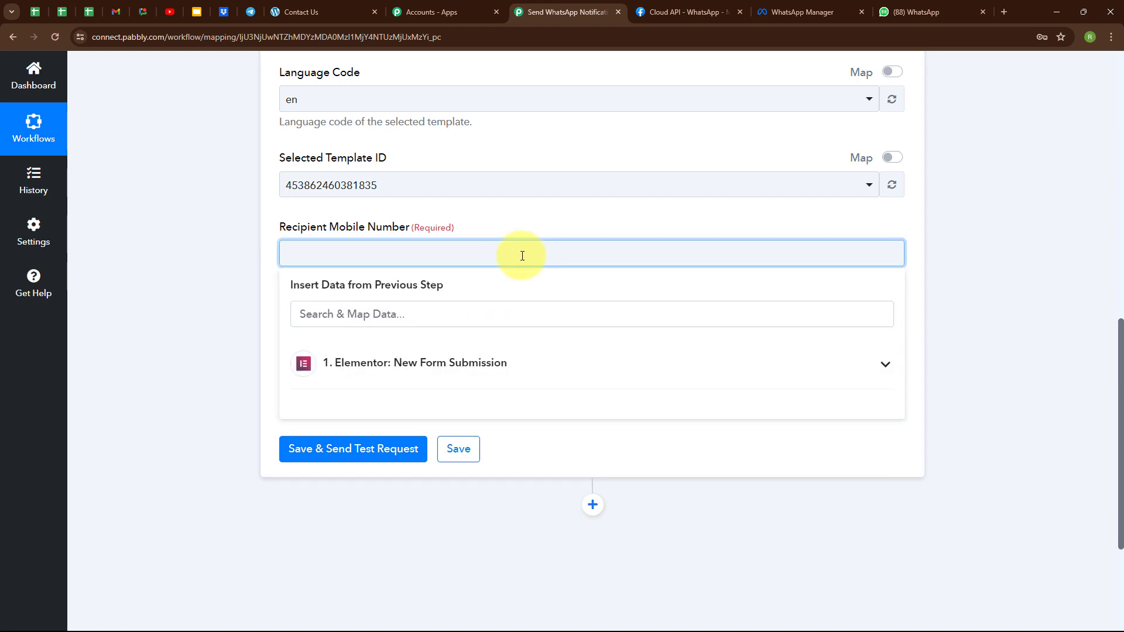
key("ctrl+v")
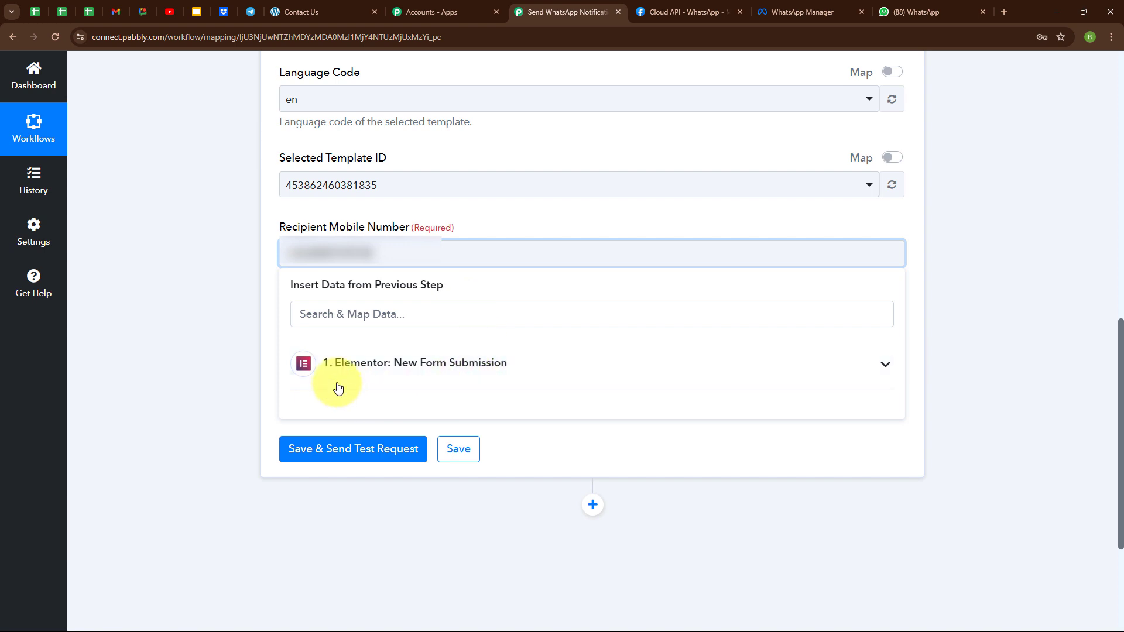
left_click(215, 296)
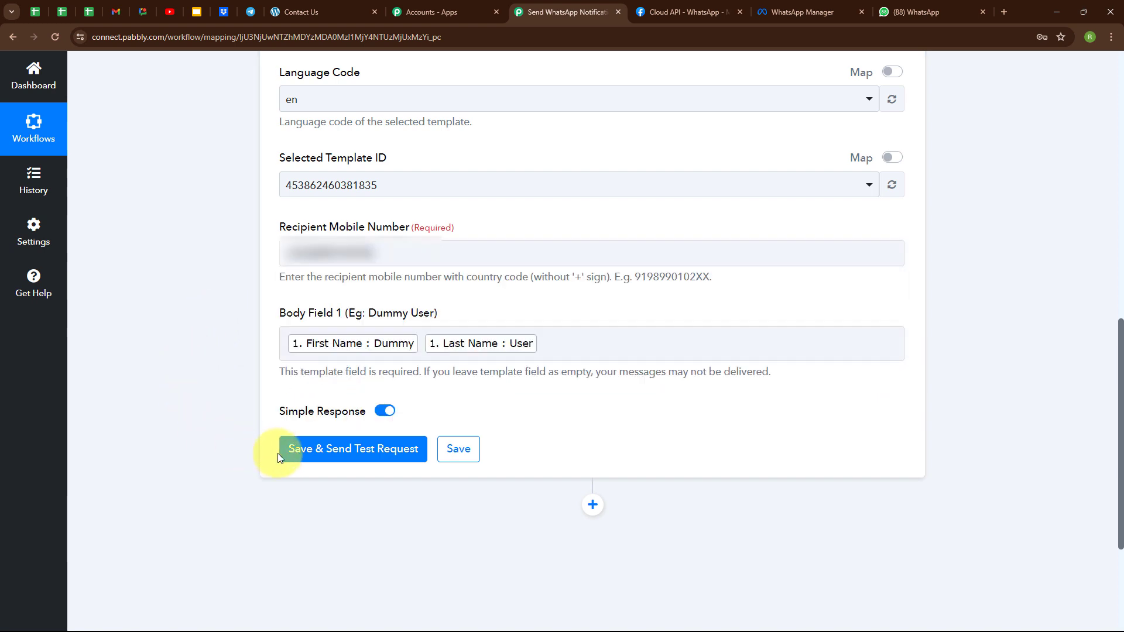
Save the WhatsApp action, send a test request, and confirm the message status is accepted
left_click(333, 462)
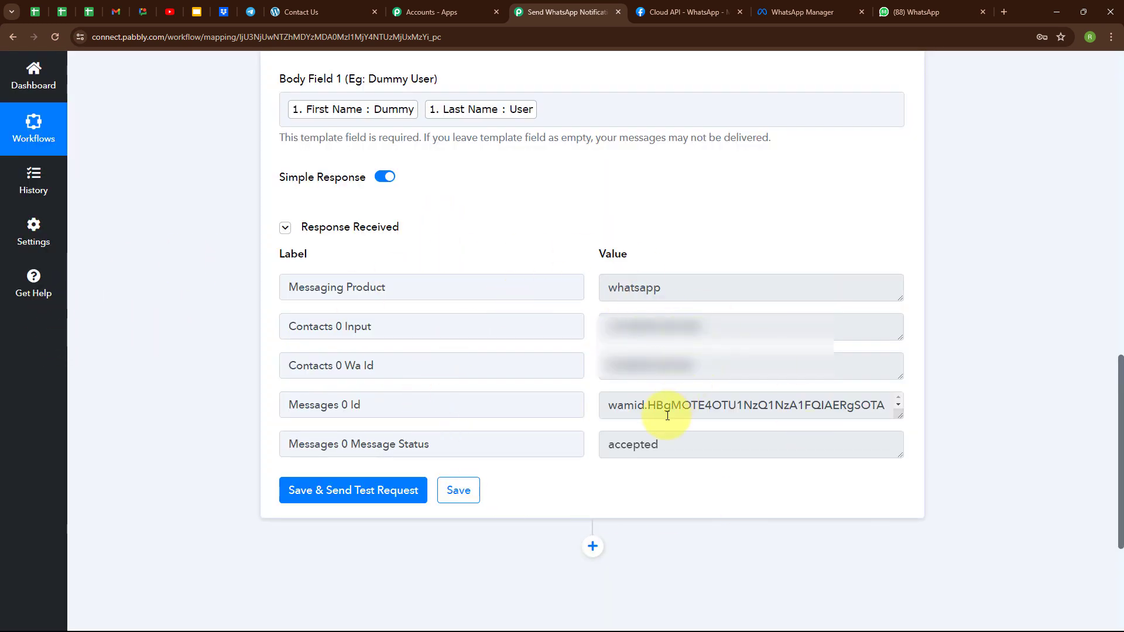
left_click_drag(607, 445, 768, 447)
left_click(495, 329)
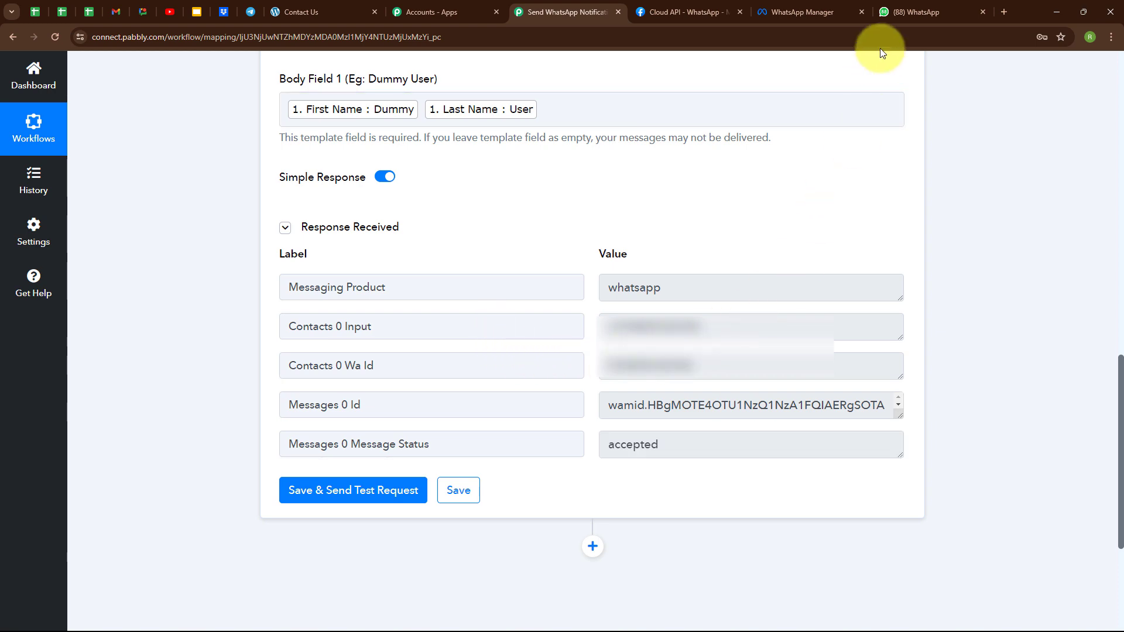
left_click(911, 11)
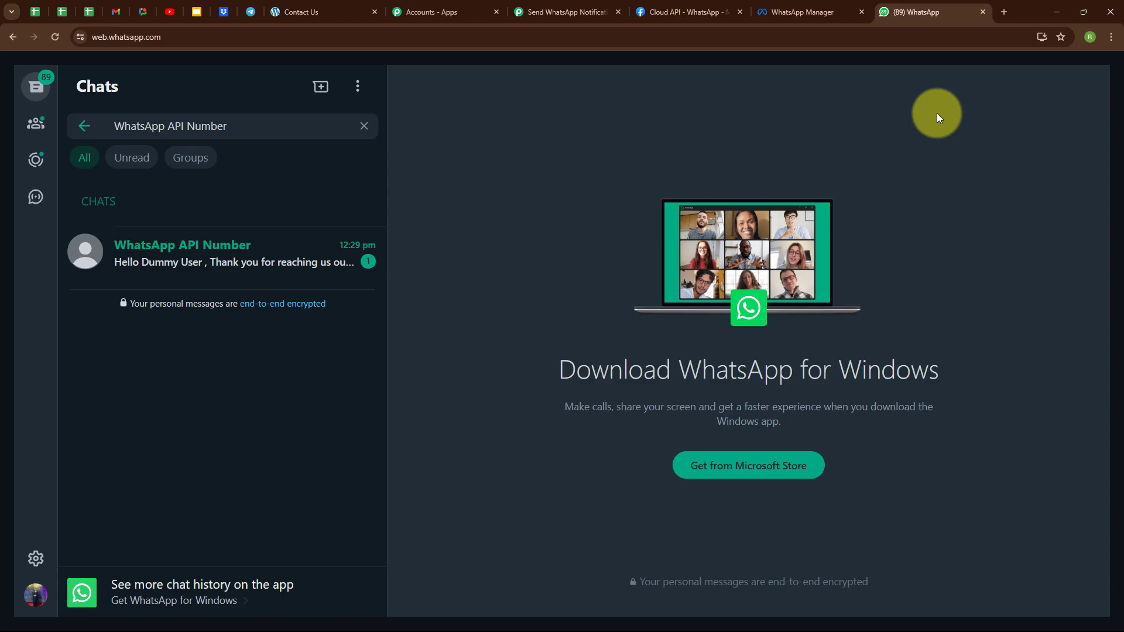
Check the WhatsApp API Number chat for the new 'Hello Dummy User' thank-you message
left_click(299, 260)
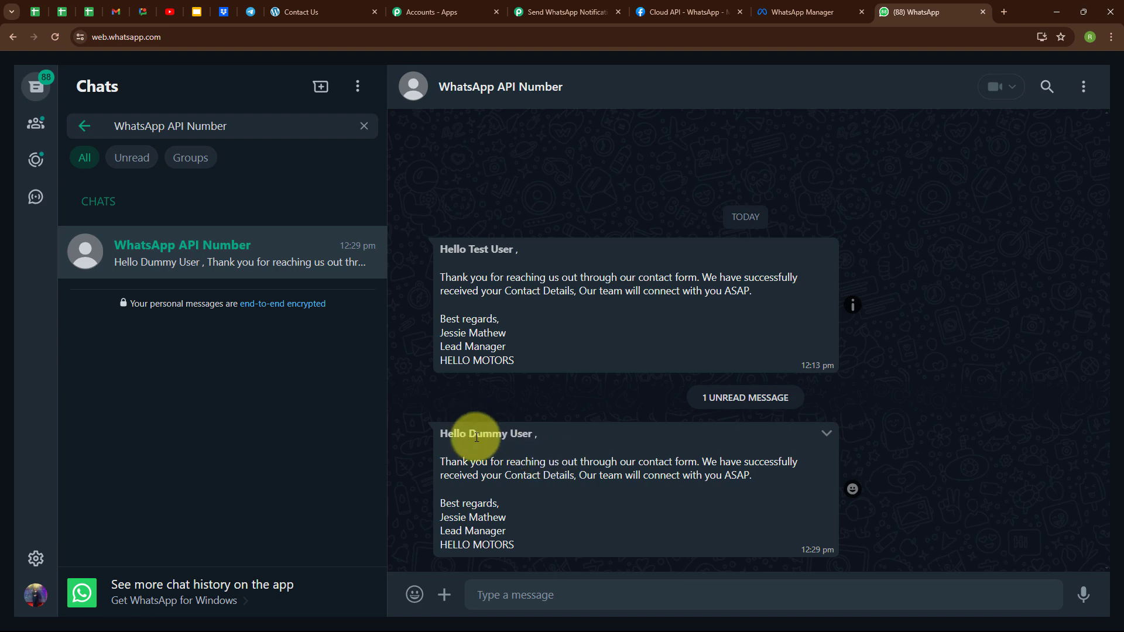
left_click_drag(472, 437, 542, 441)
left_click(603, 329)
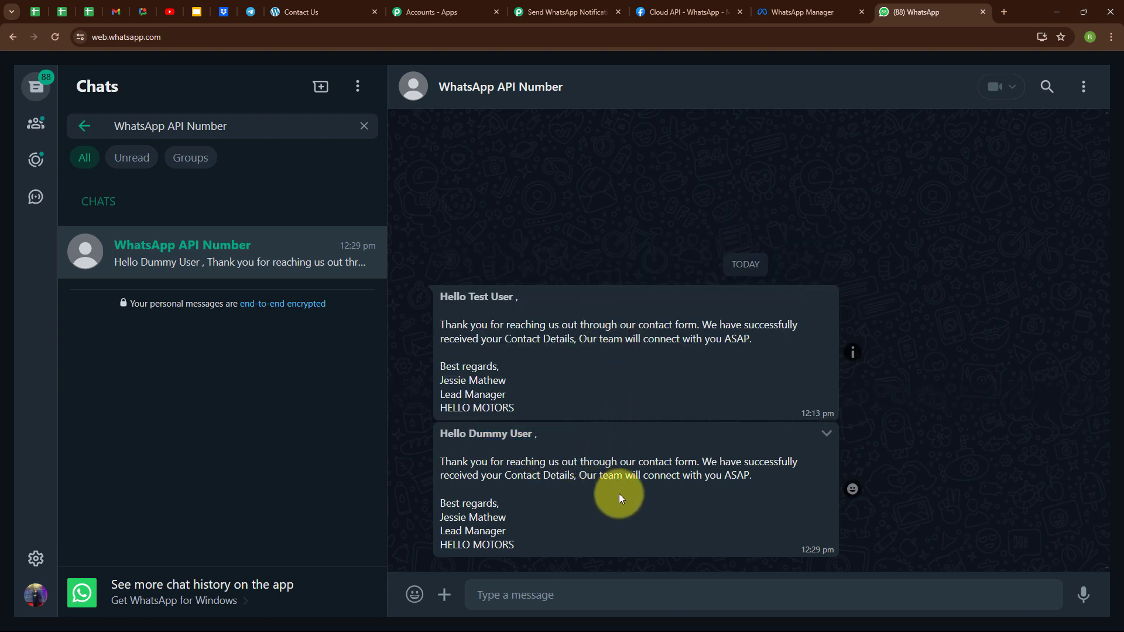
left_click(587, 7)
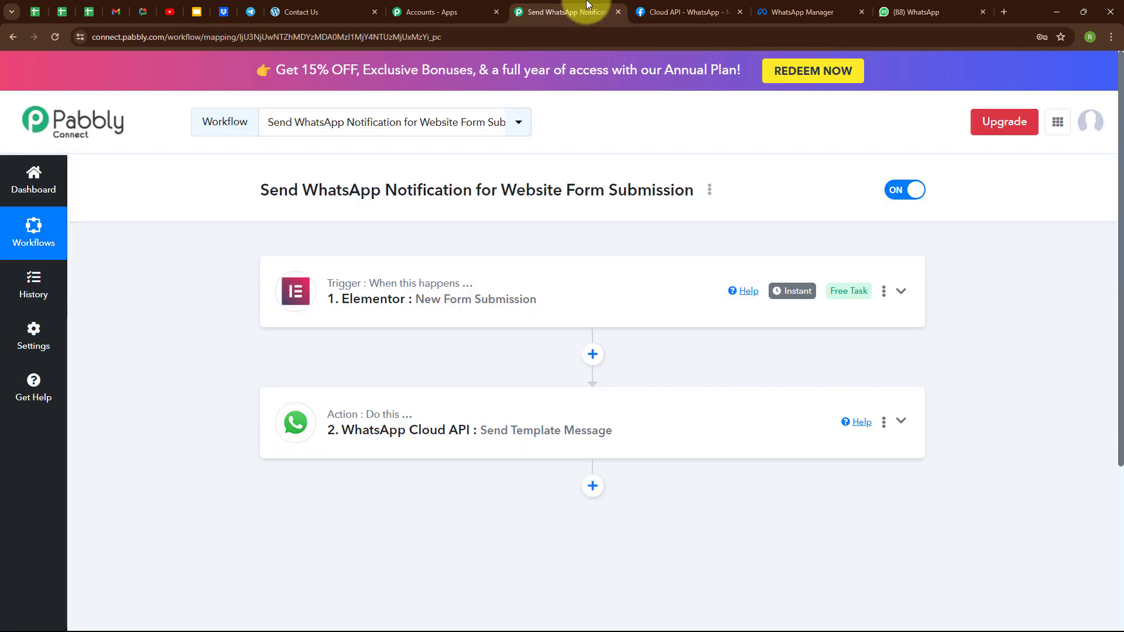